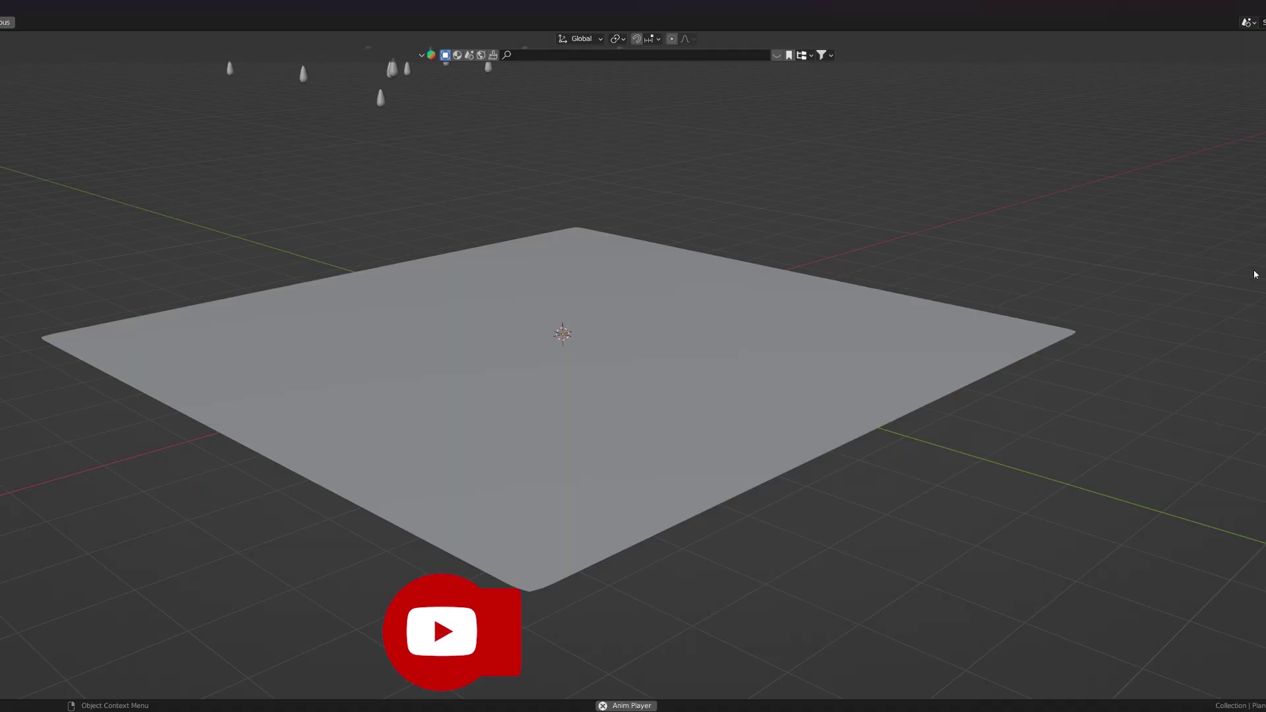
Step: Orbit and zoom around the finished raindrop ripple scene to inspect it
middle_drag(1209, 288, 1078, 280)
scroll(1043, 278, down, 5)
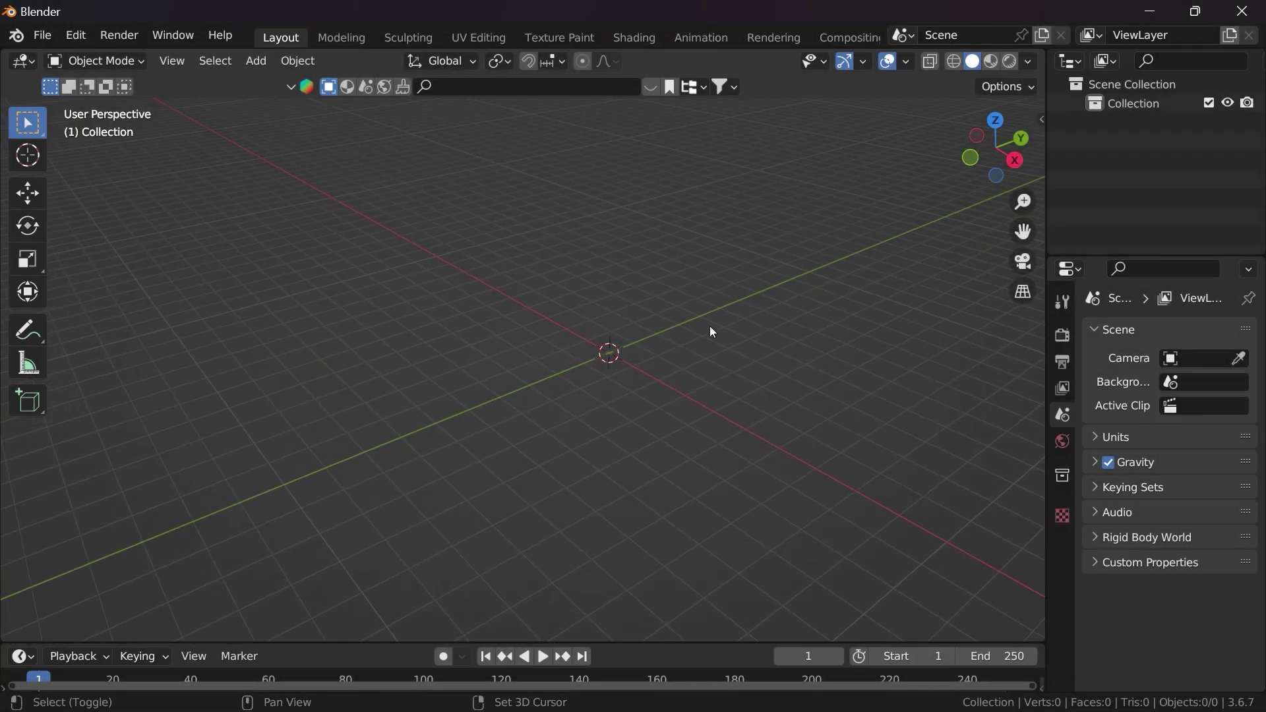
Step: Add a ground plane and scale it up to 4.171
key(shift+a)
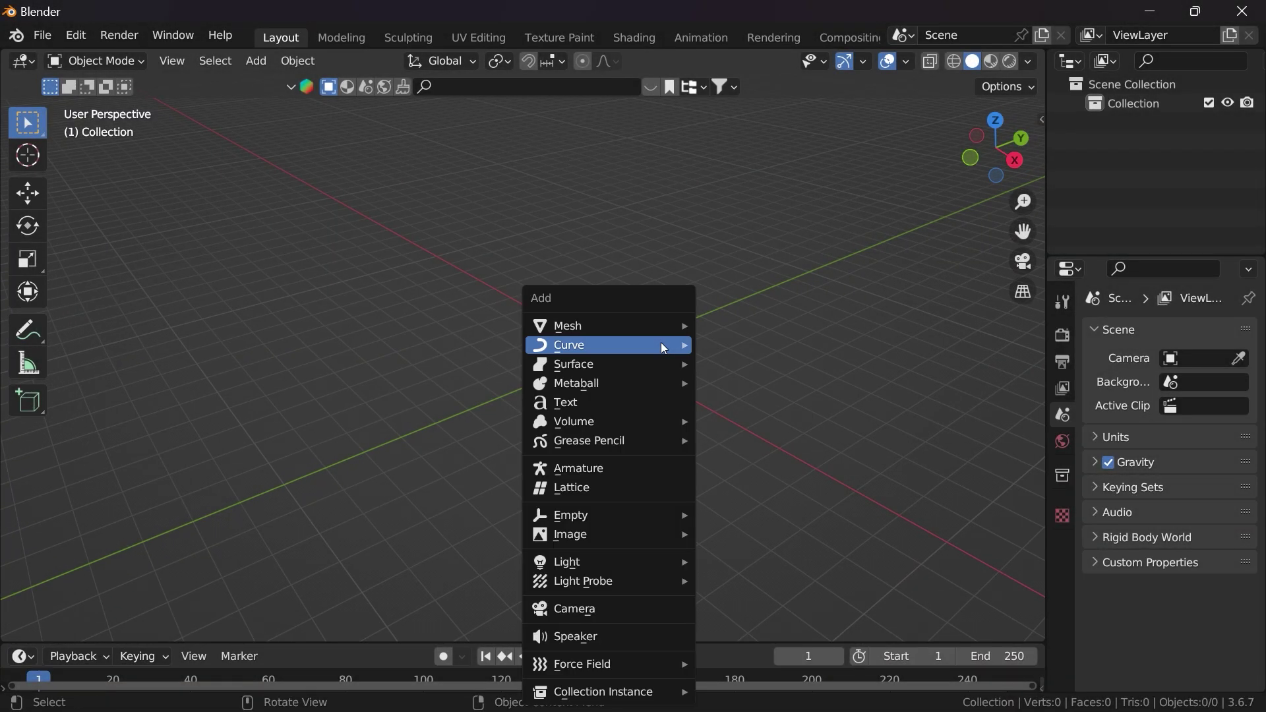
mouse_move(608, 325)
click(757, 327)
key(s)
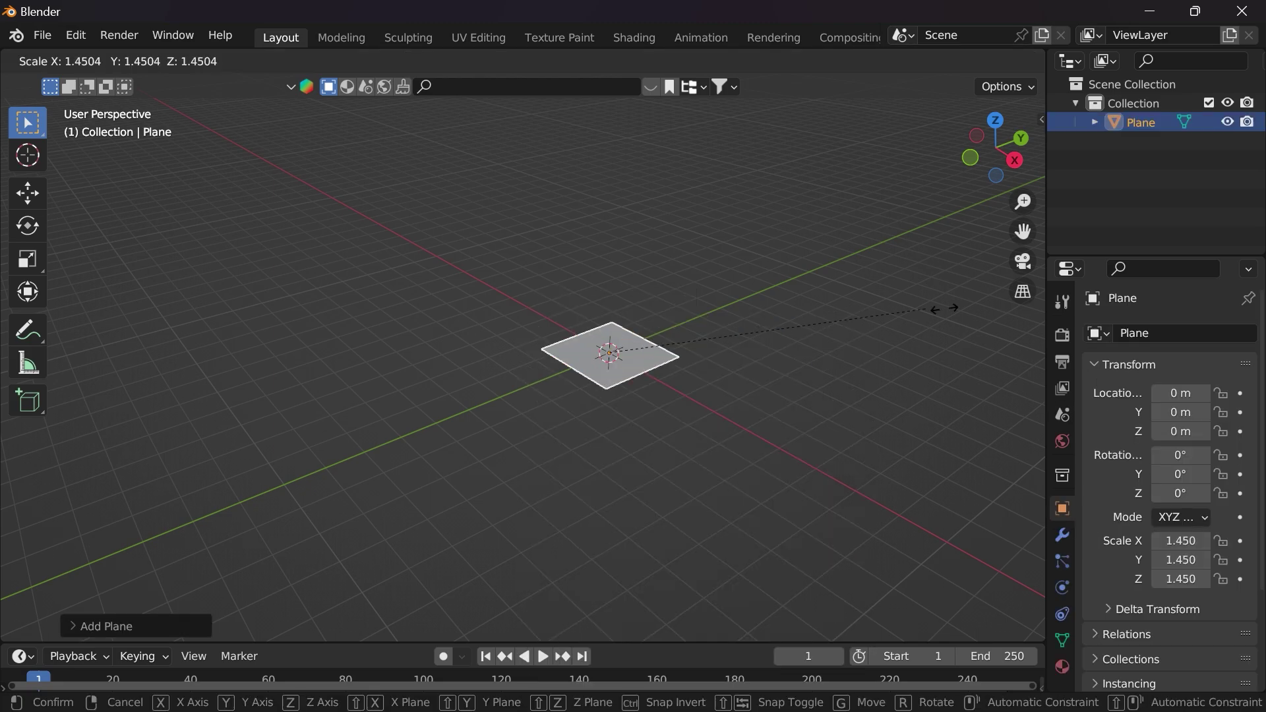
click(424, 345)
middle_drag(424, 345, 445, 366)
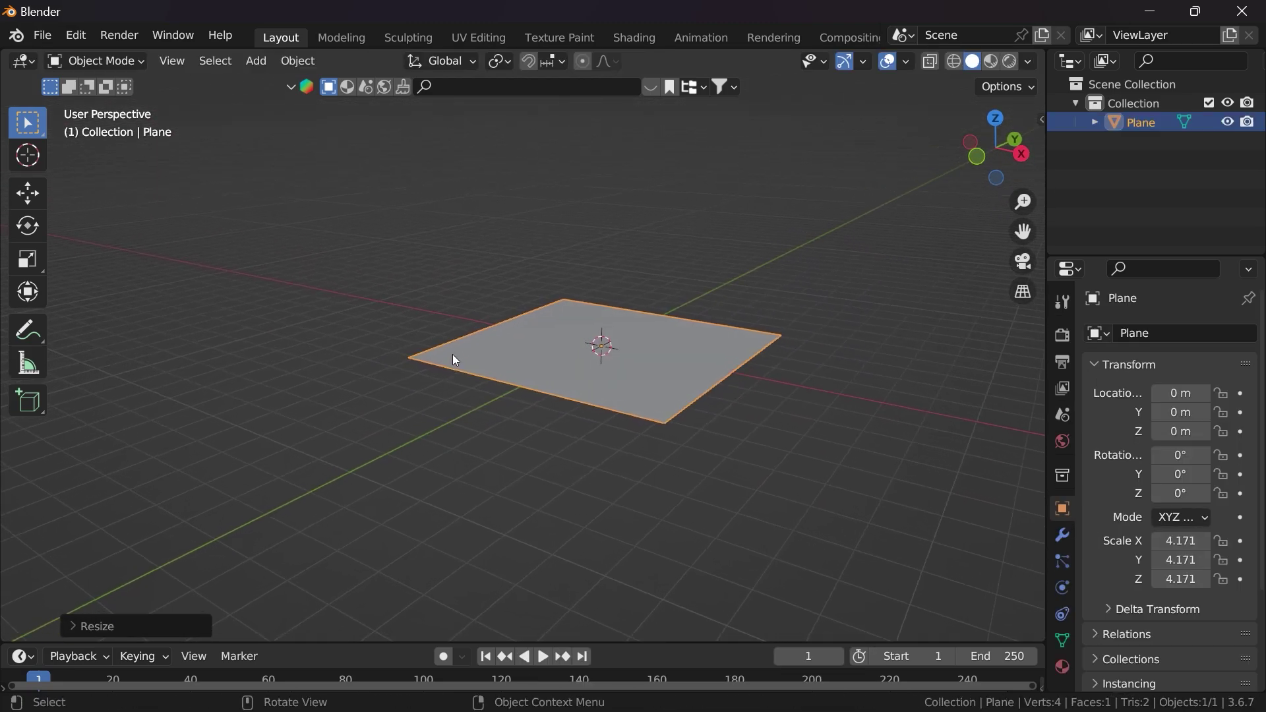
shift+middle_drag(712, 430, 705, 339)
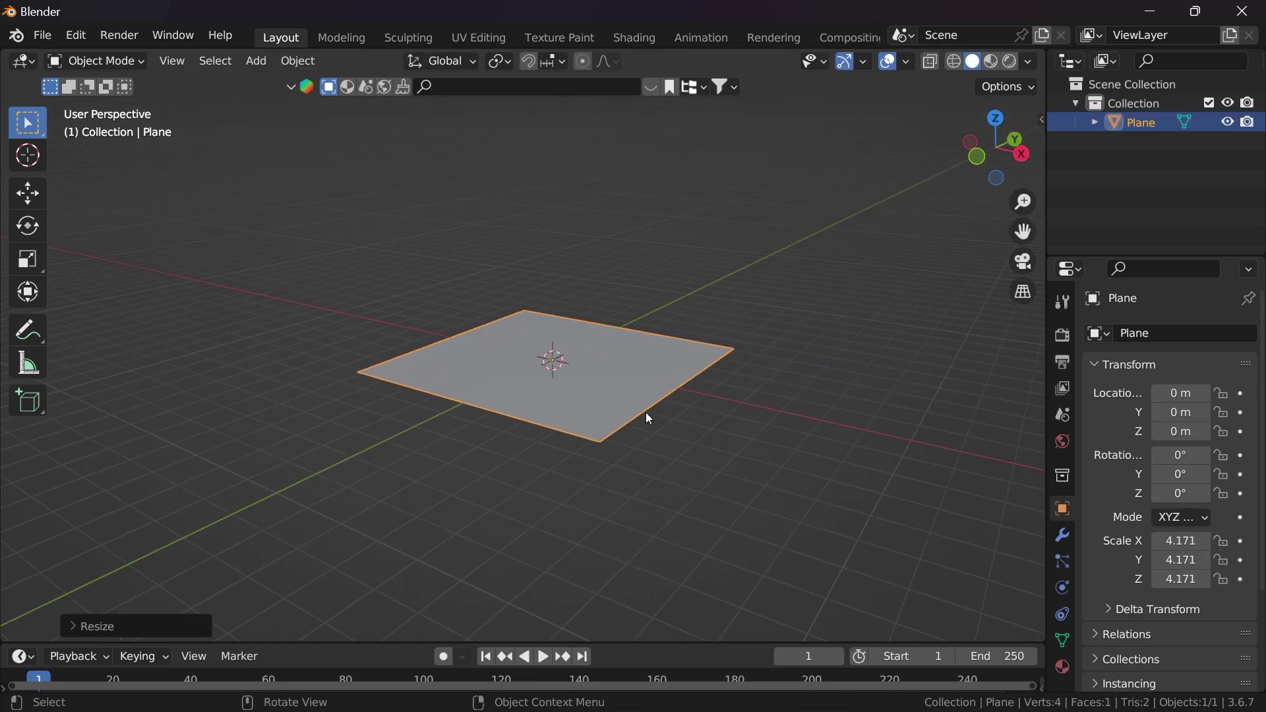
Step: Duplicate the plane, raise the copy about 4 m, shrink it, and reselect the lower plane
key(shift+d)
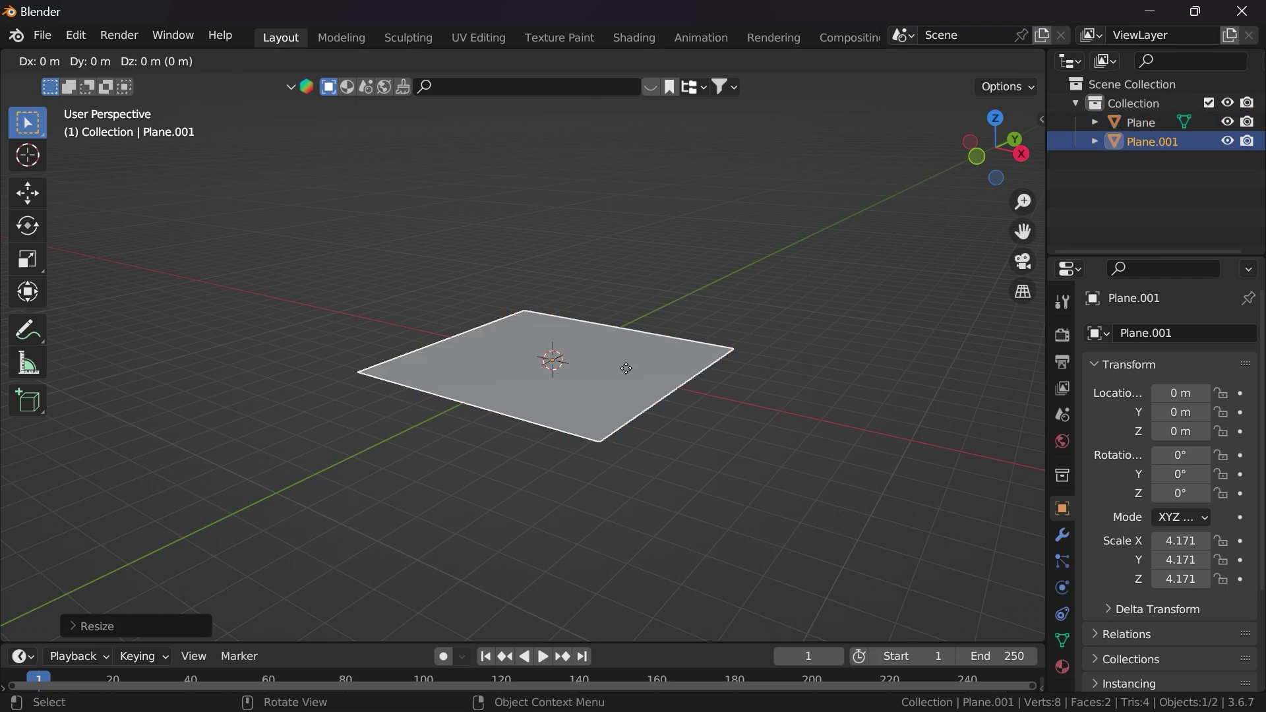
key(z)
click(626, 232)
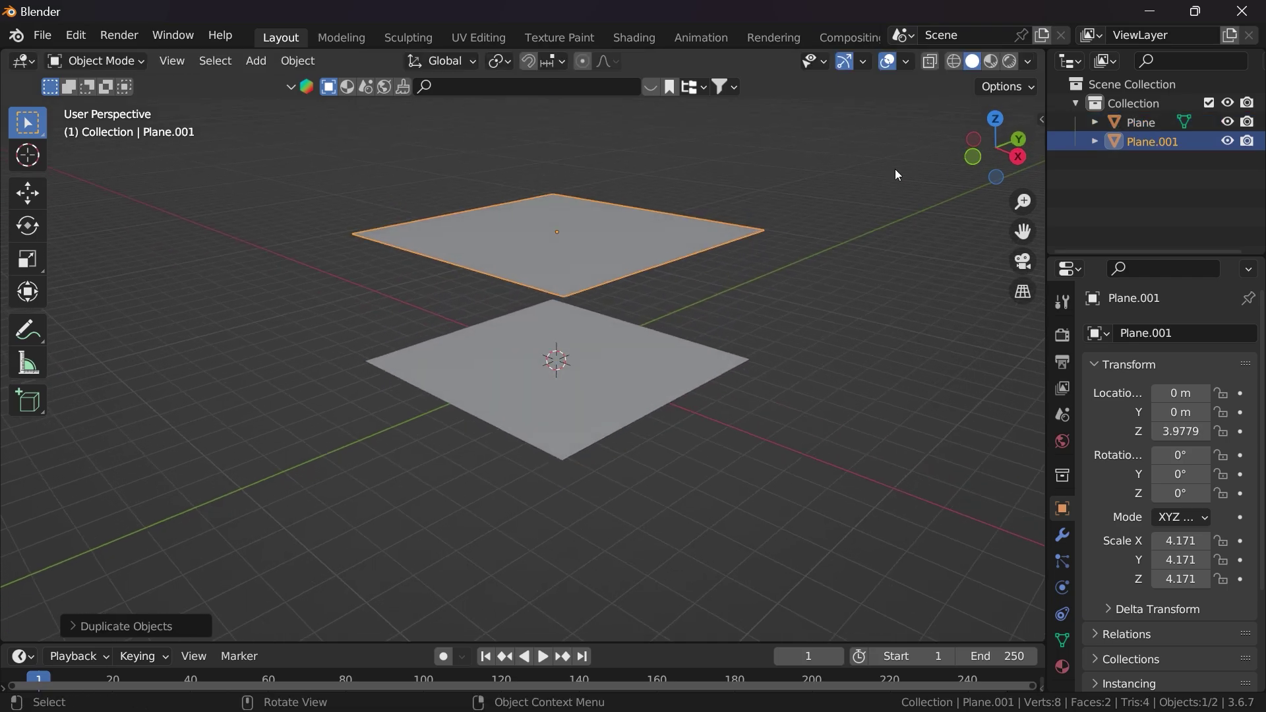
key(s)
click(818, 204)
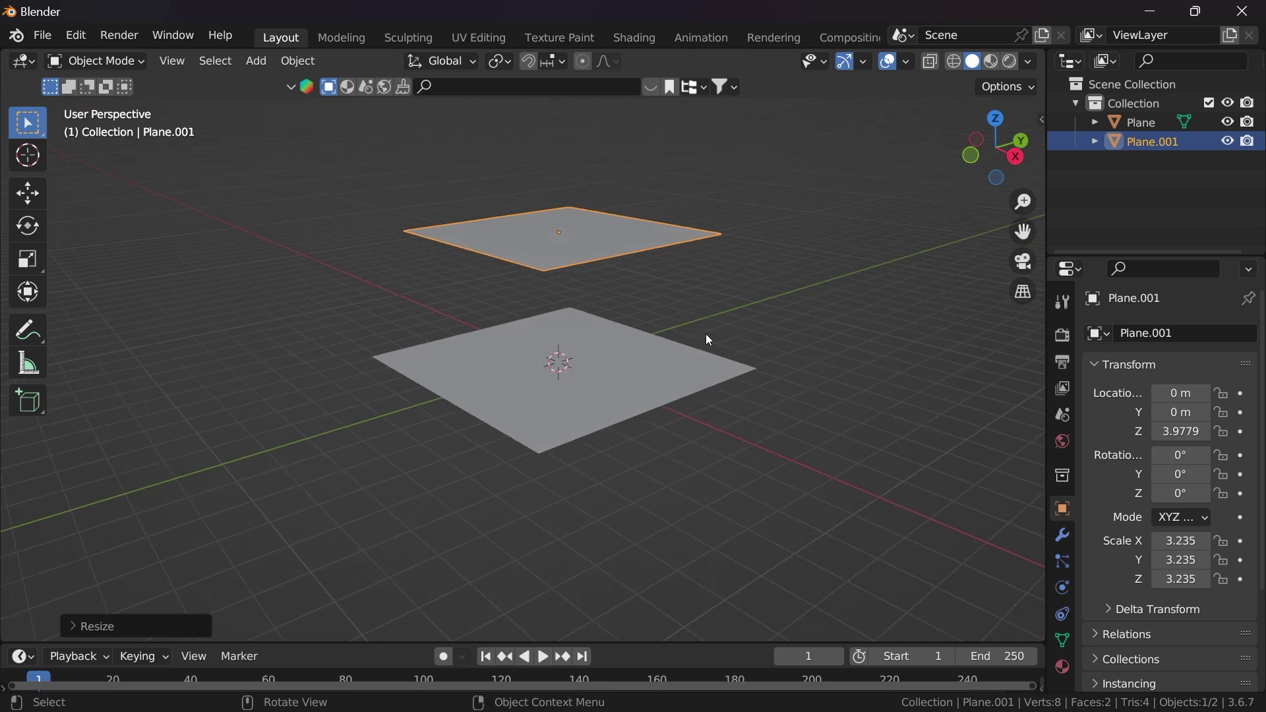
click(732, 367)
middle_drag(831, 383, 710, 354)
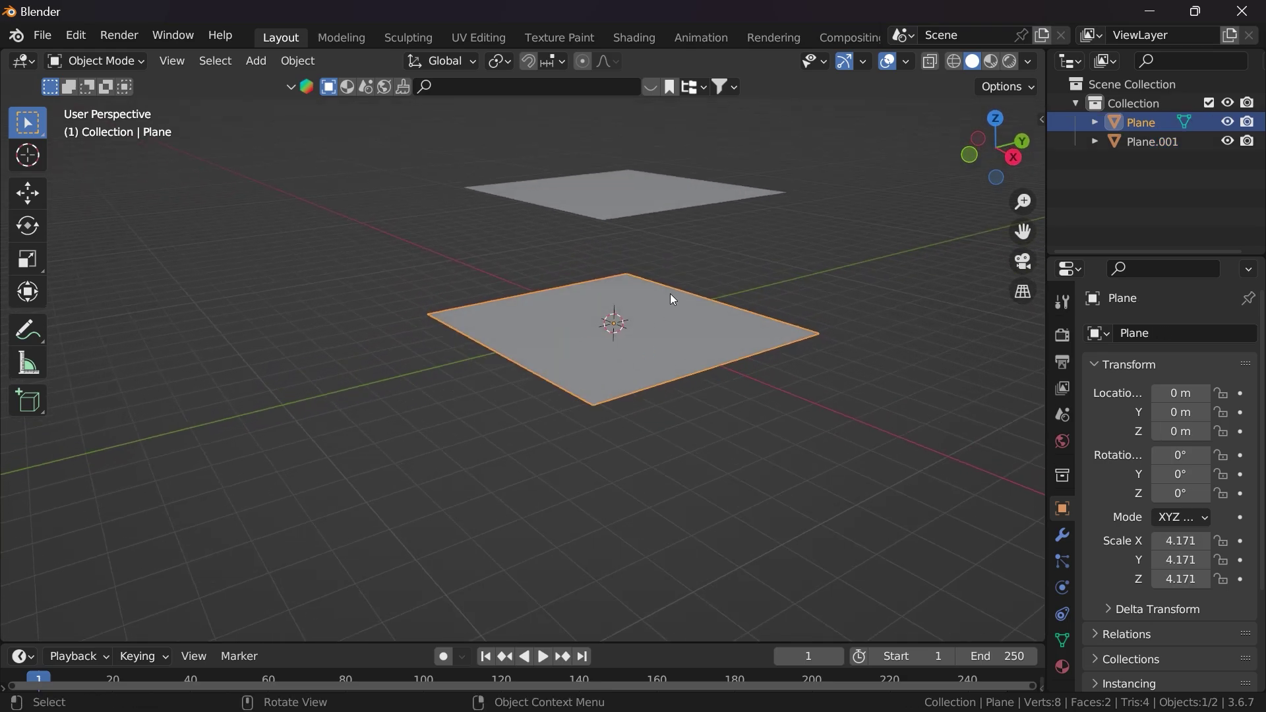
Step: In Edit Mode, subdivide the ground plane four times into a 256-face grid
scroll(670, 297, up, 1)
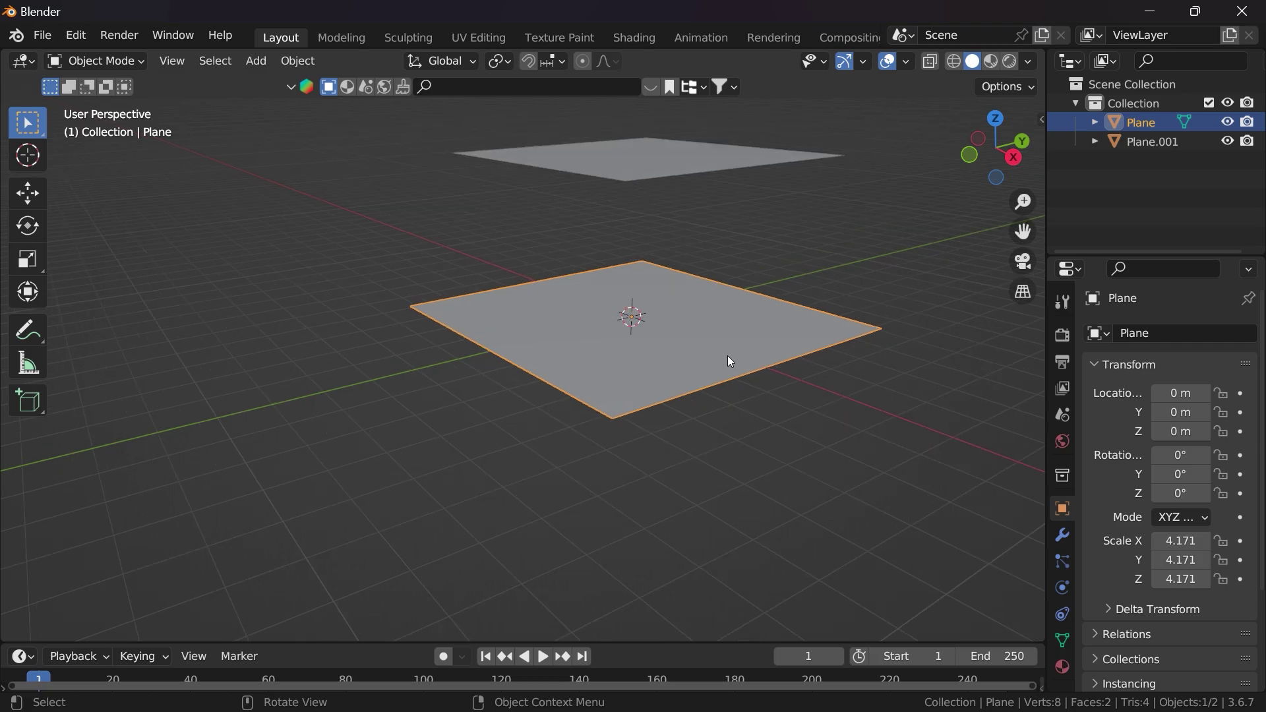
key(Tab)
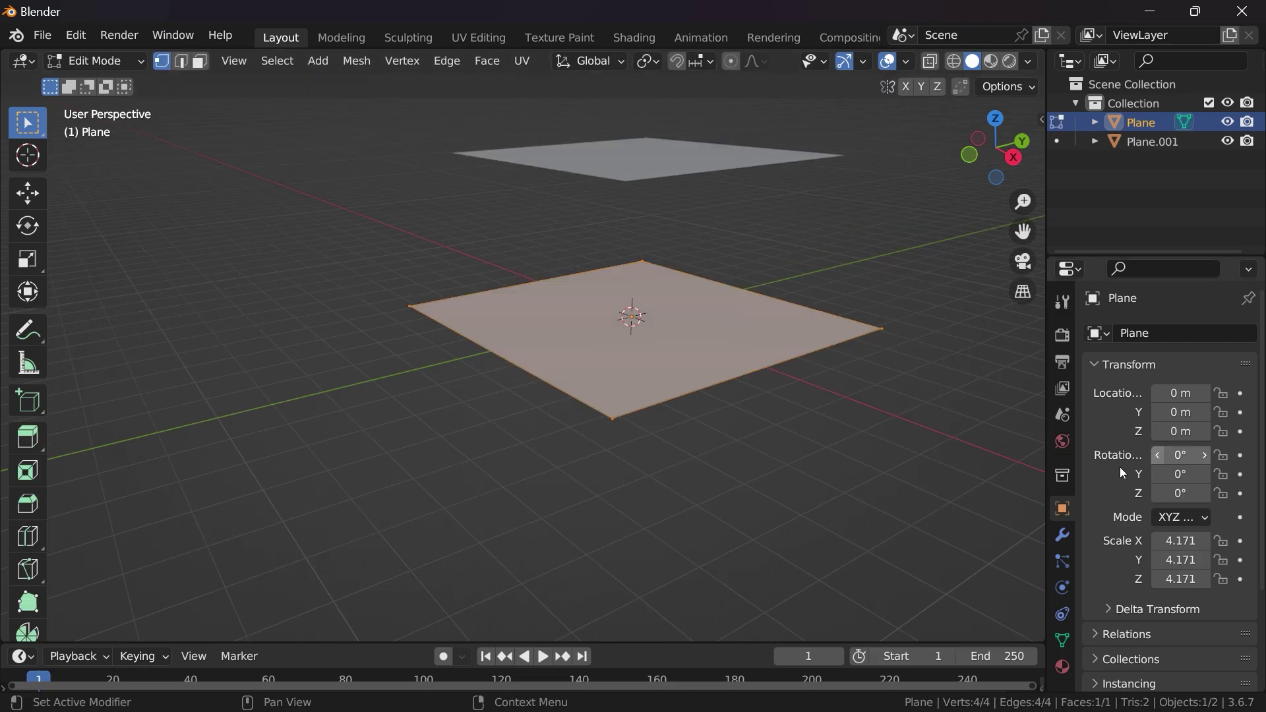
right_click(744, 337)
click(603, 286)
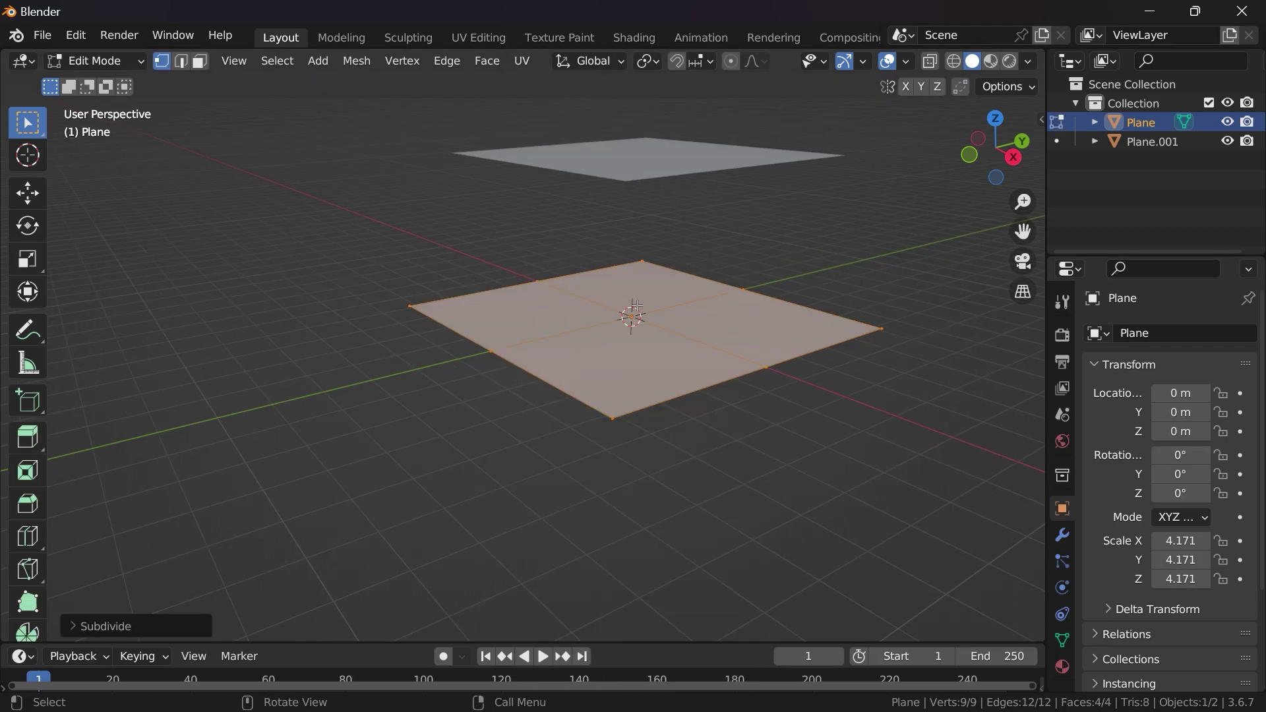
right_click(630, 311)
click(597, 285)
right_click(660, 308)
click(578, 285)
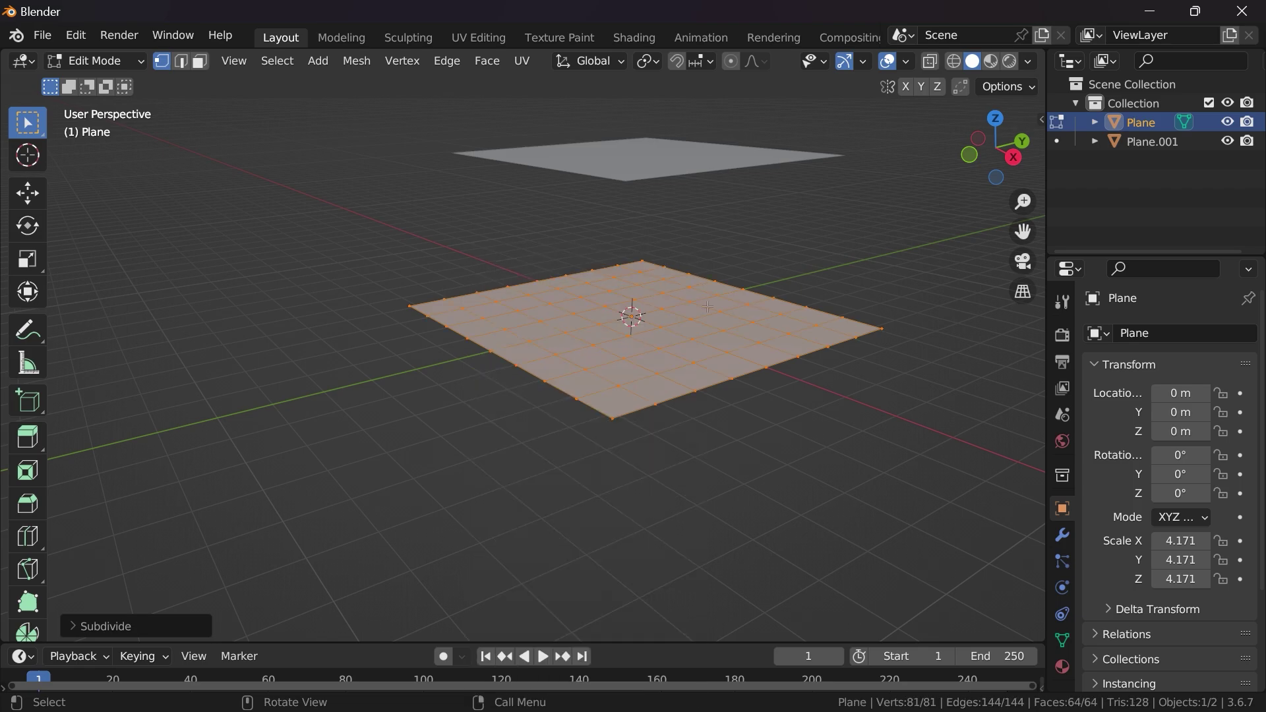
right_click(633, 313)
click(517, 288)
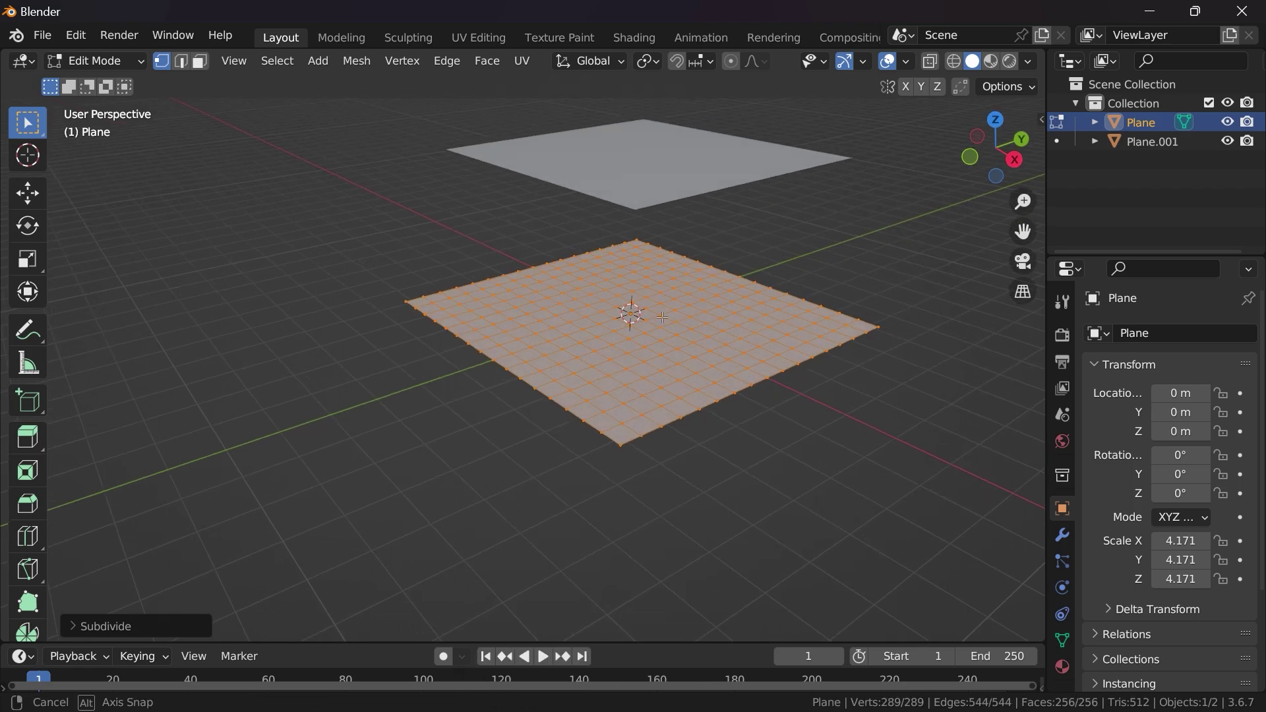
Step: Return to Object Mode and clear the selection
key(Tab)
click(830, 276)
click(698, 371)
middle_drag(698, 370, 829, 319)
click(807, 262)
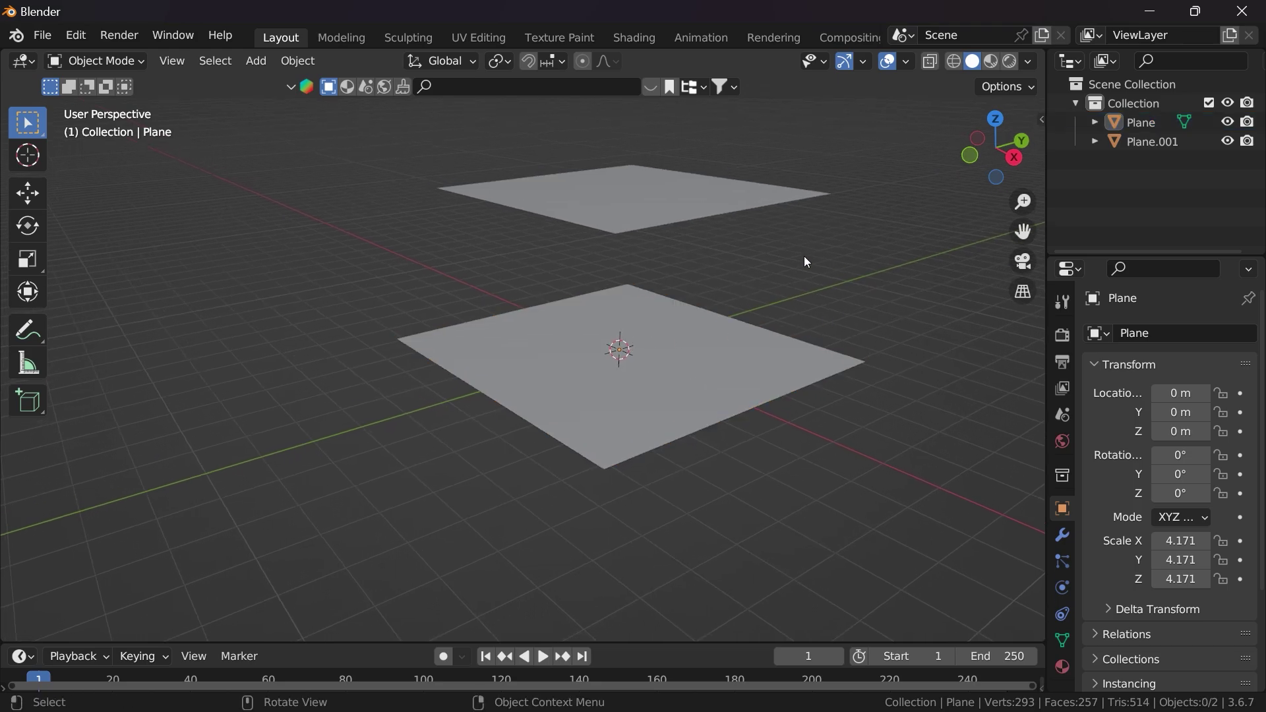
Step: Give the upper Plane.001 a particle system with 10000 particles
click(658, 210)
middle_drag(758, 264, 743, 299)
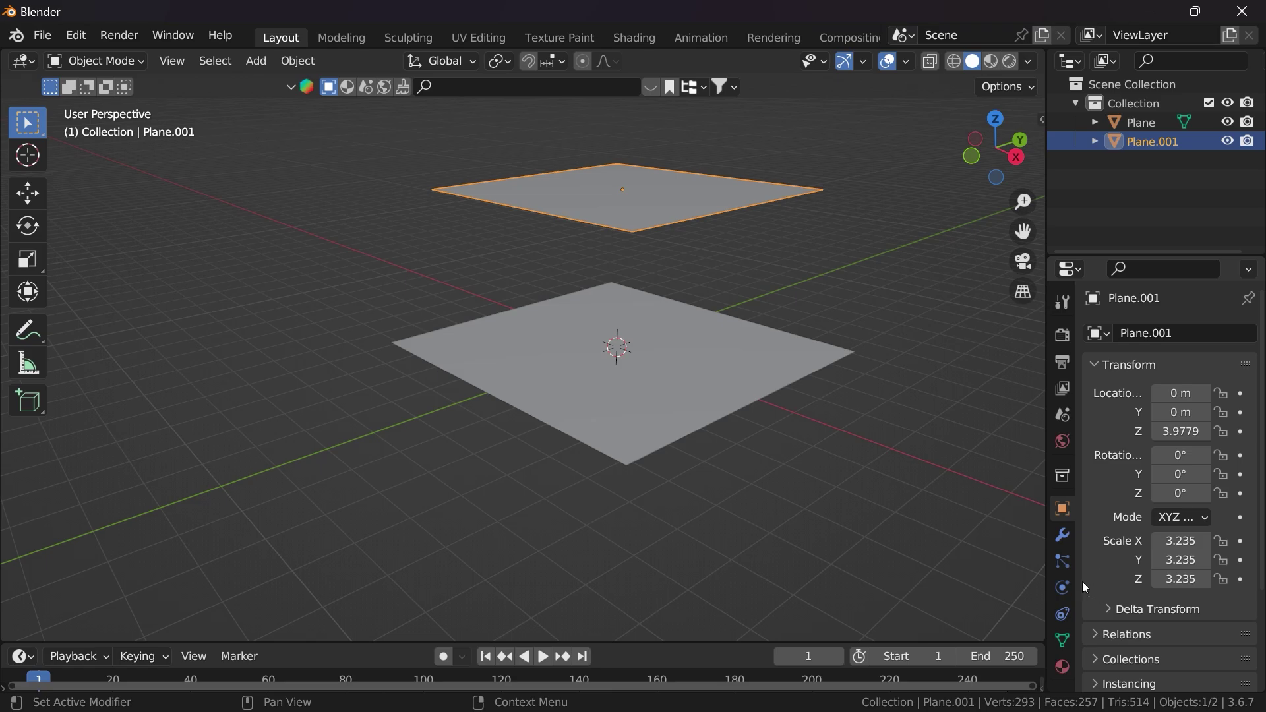
click(1064, 562)
drag(1048, 456, 968, 455)
click(1252, 335)
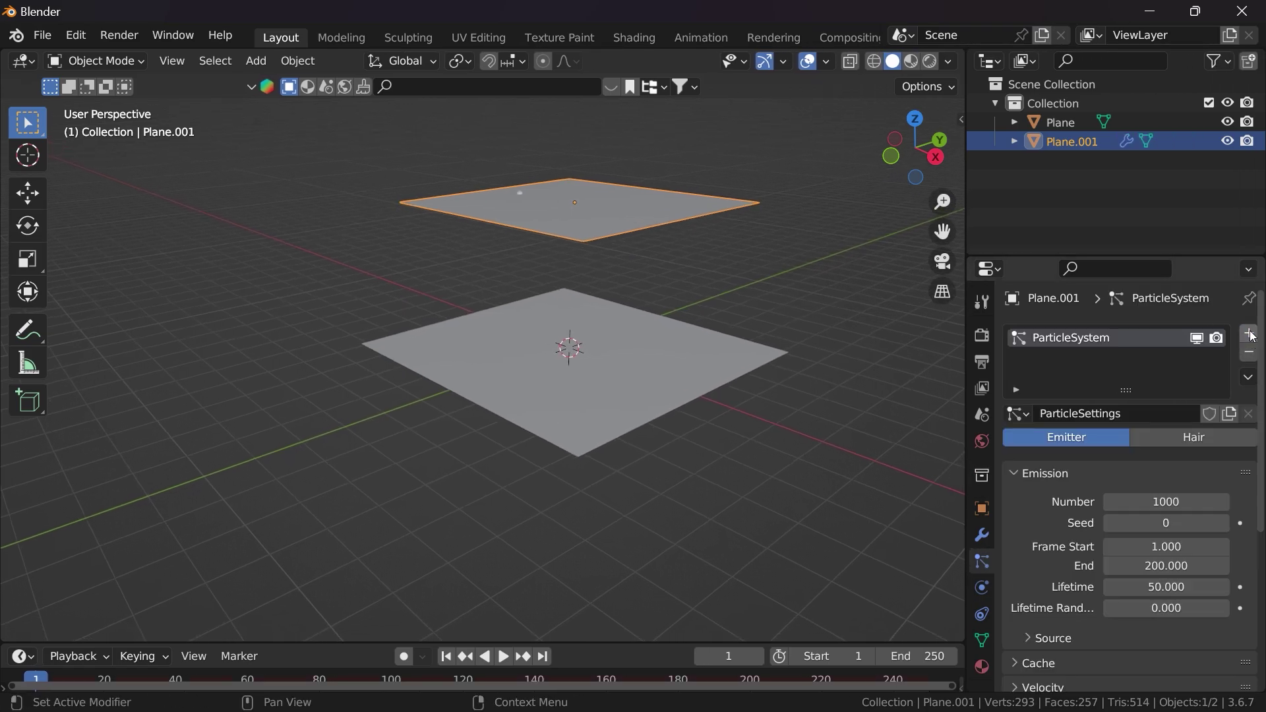
click(1153, 503)
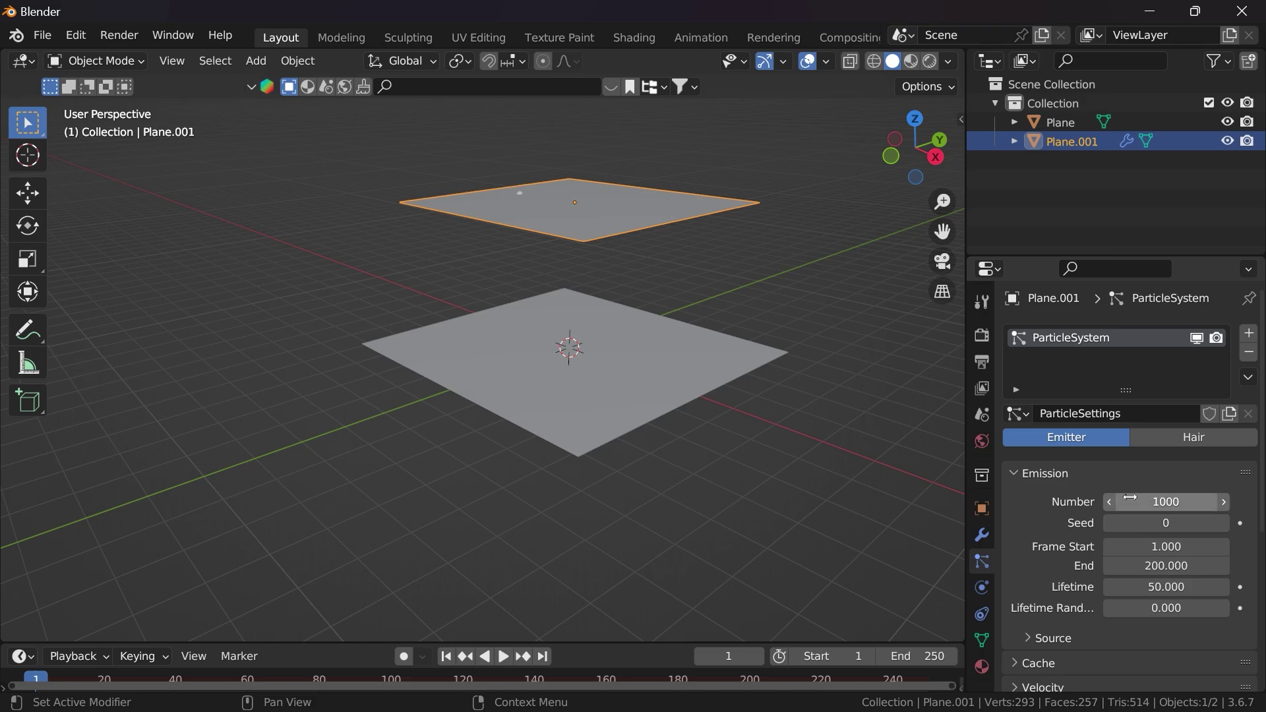
text(100)
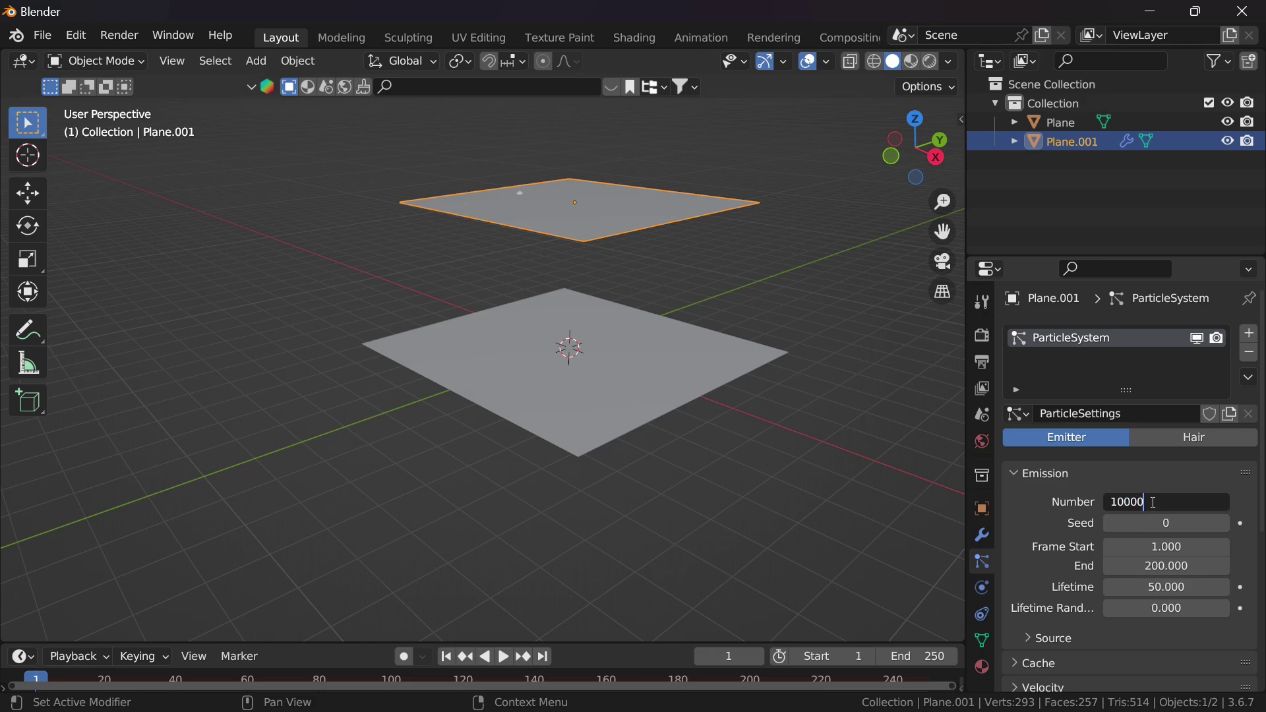
text(00)
key(Return)
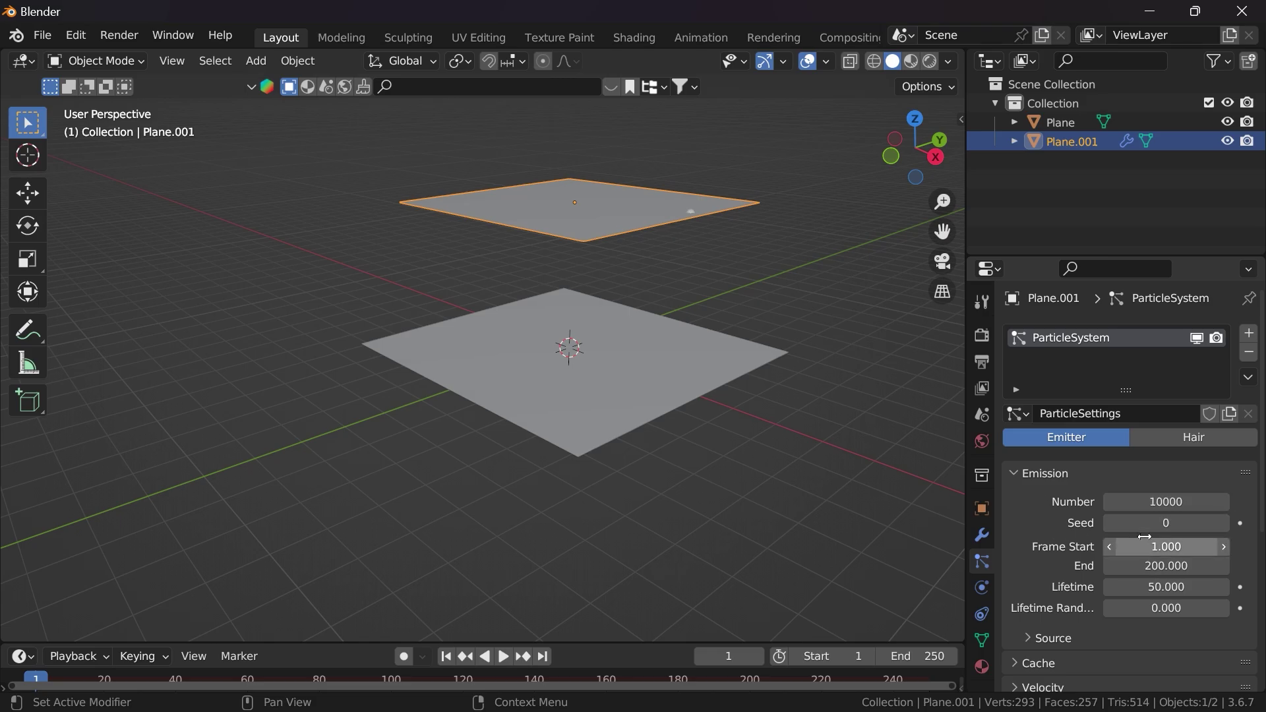
Step: Set emission from frame -5 to 1000 and play the falling particles
middle_drag(630, 241, 615, 251)
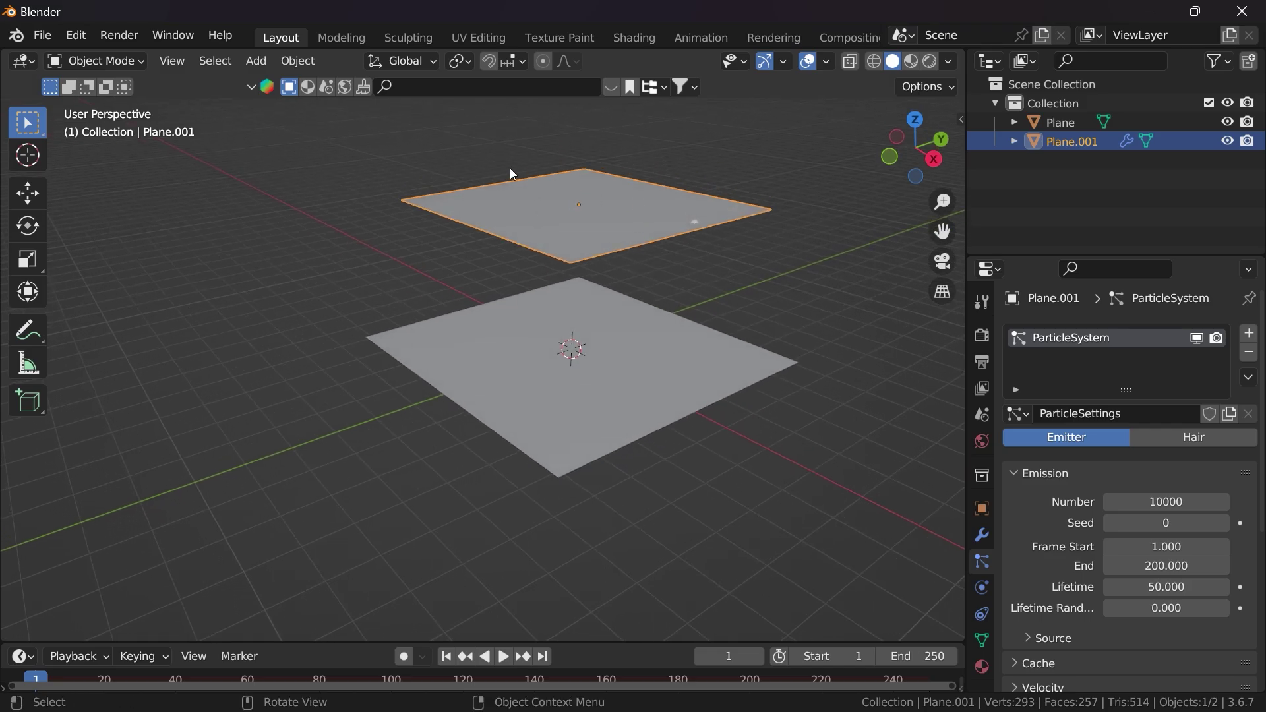
click(1151, 547)
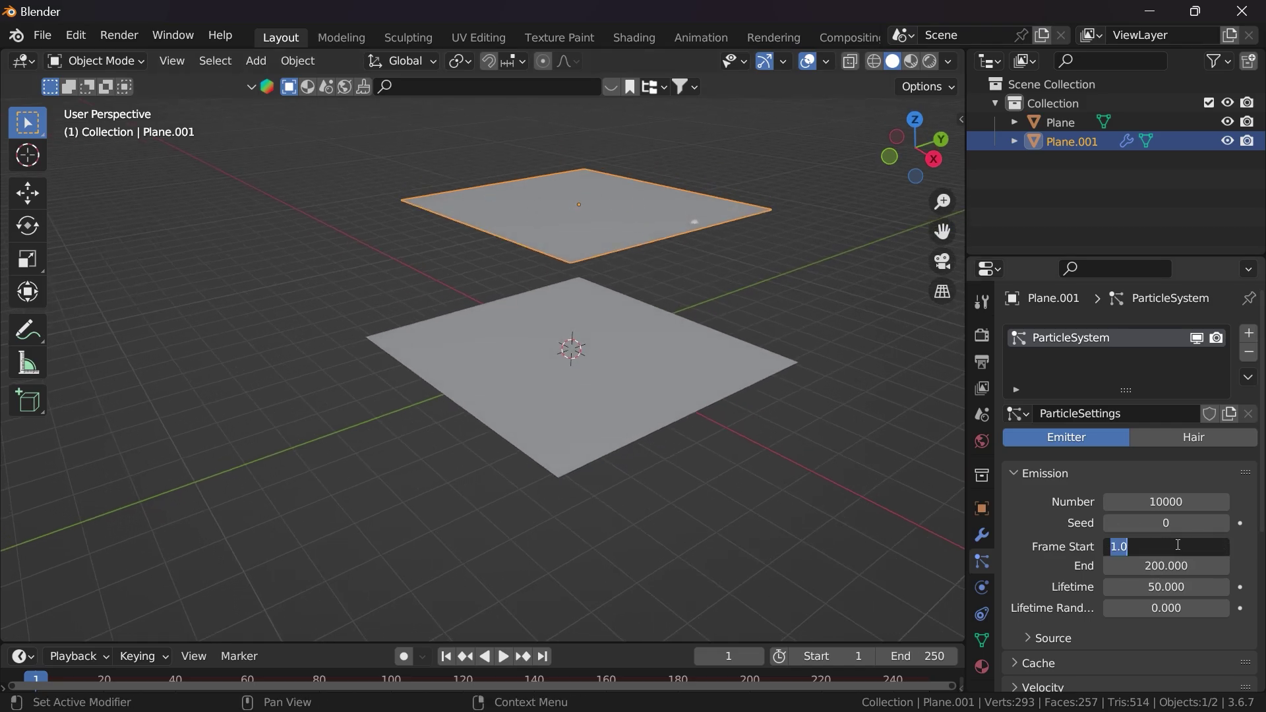
text(-5)
key(Return)
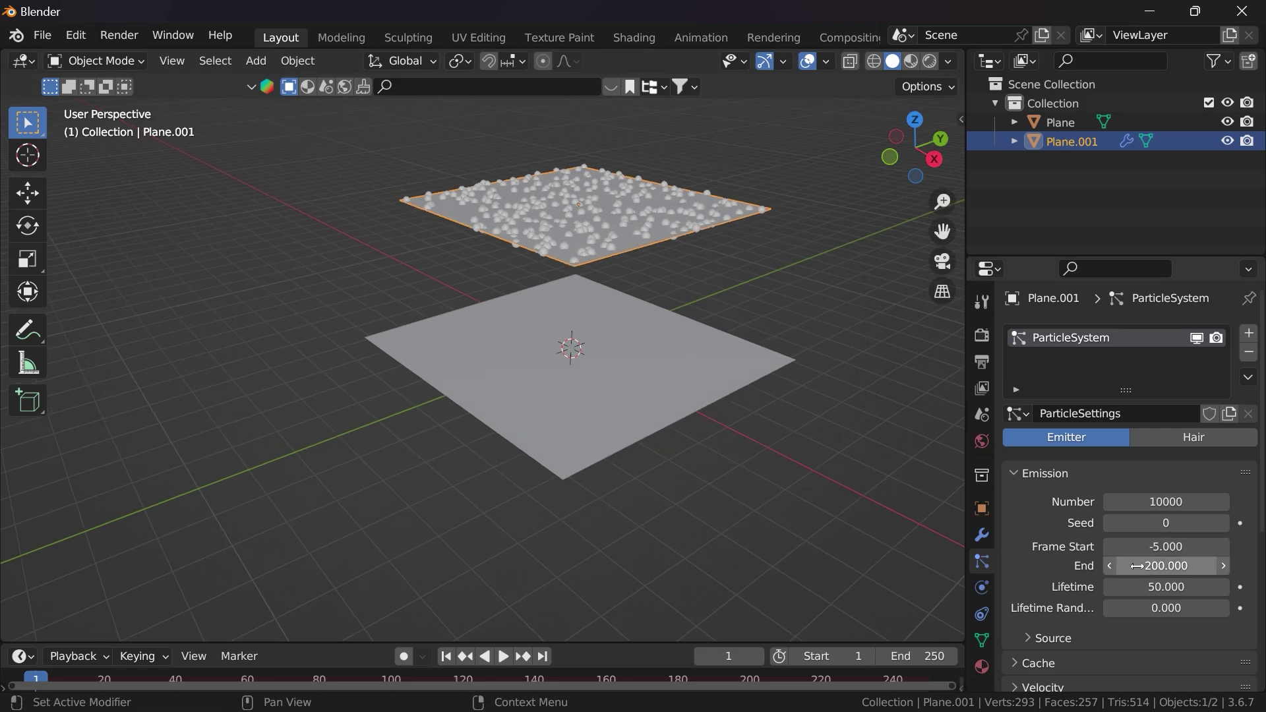
click(1162, 569)
text(10)
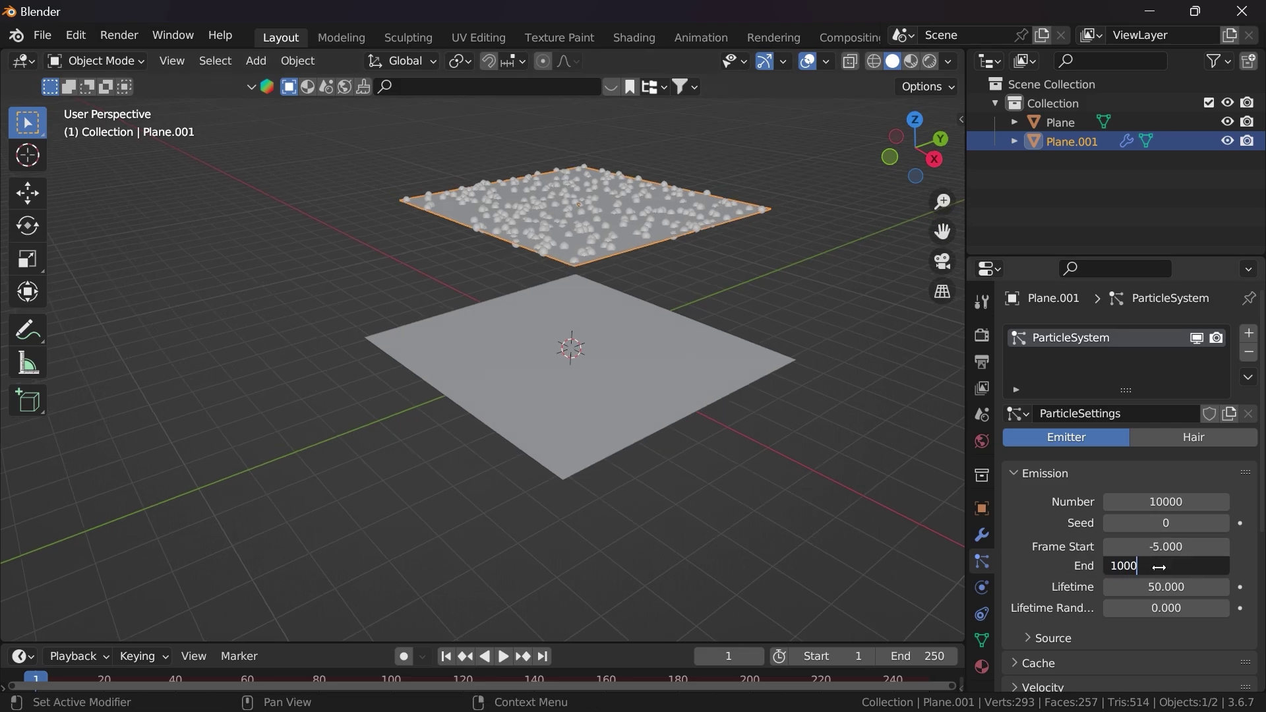
key(Return)
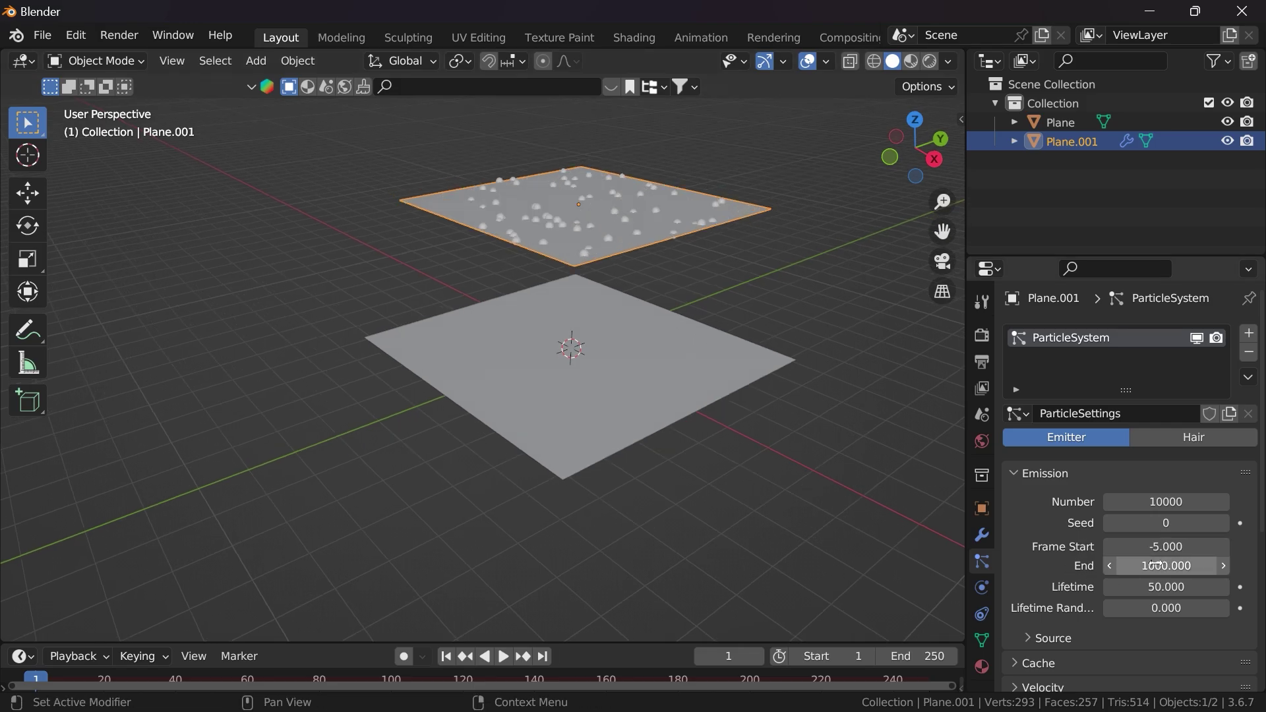
click(503, 657)
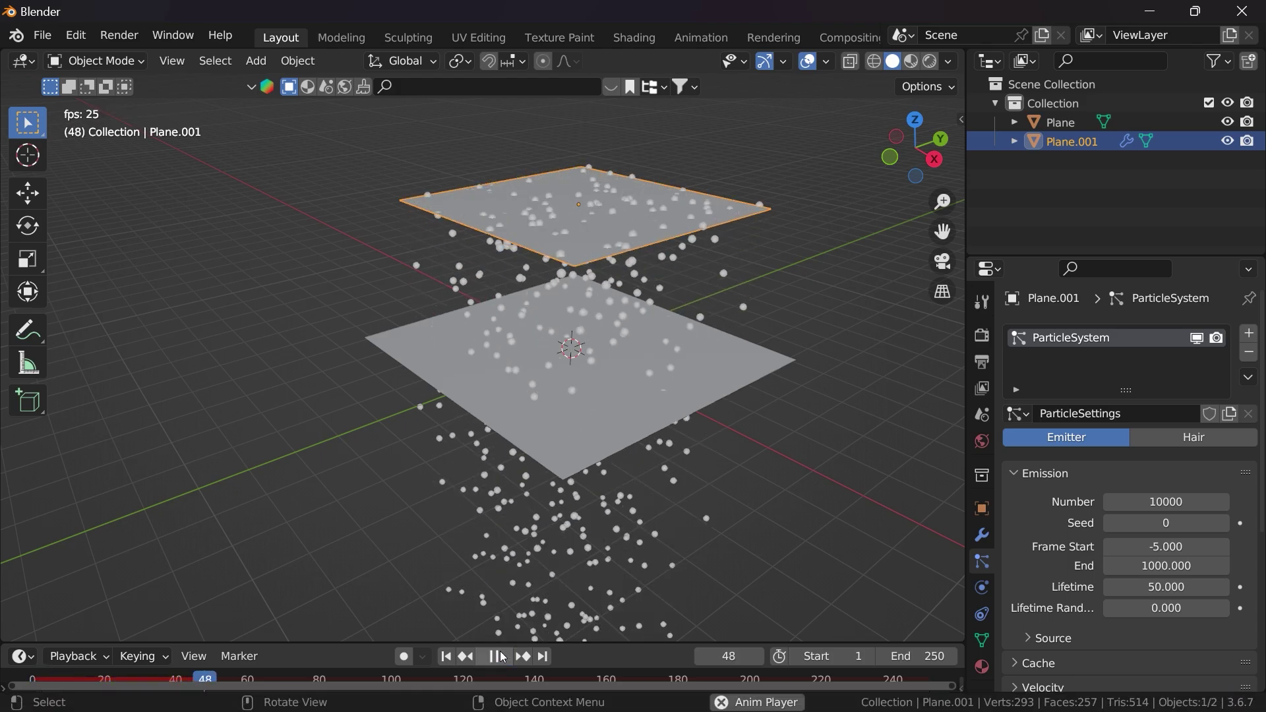
Step: Pause playback, rewind to frame 1, and reframe the view on both planes
click(503, 656)
click(446, 656)
middle_drag(590, 538, 601, 504)
ctrl+middle_drag(602, 362, 497, 271)
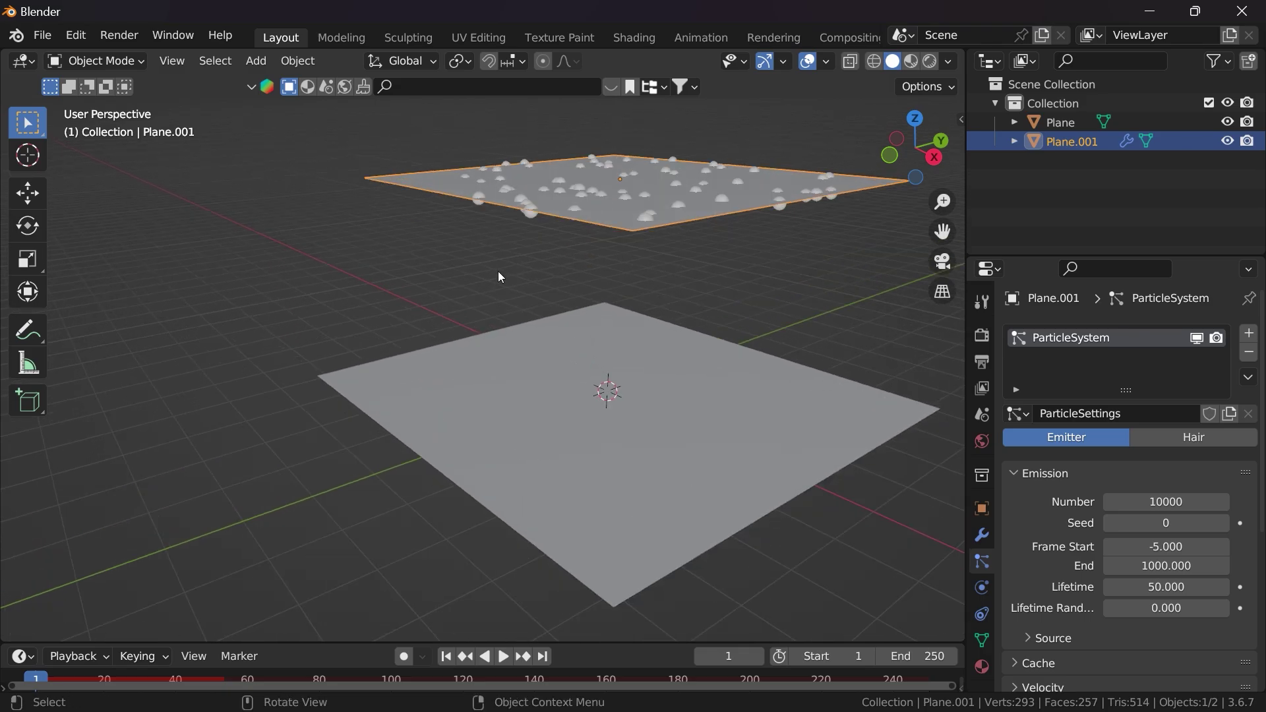
ctrl+middle_drag(579, 290, 594, 385)
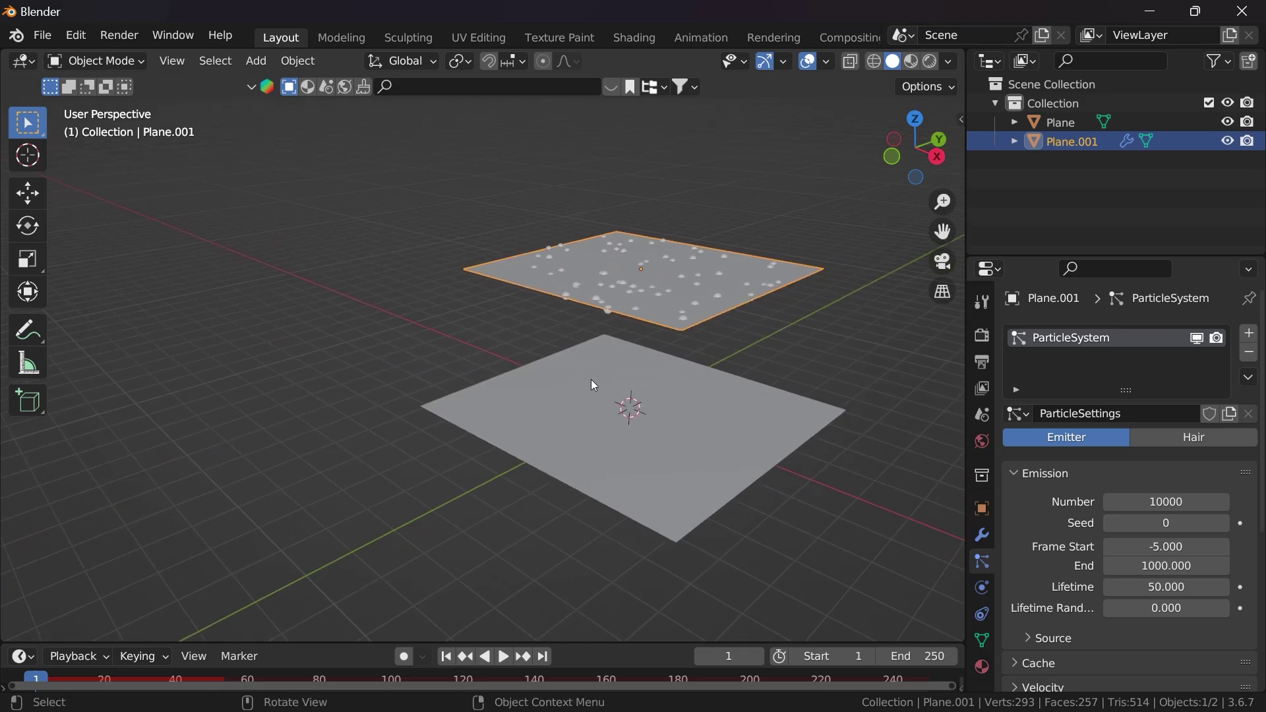
key(Tab)
key(Tab)
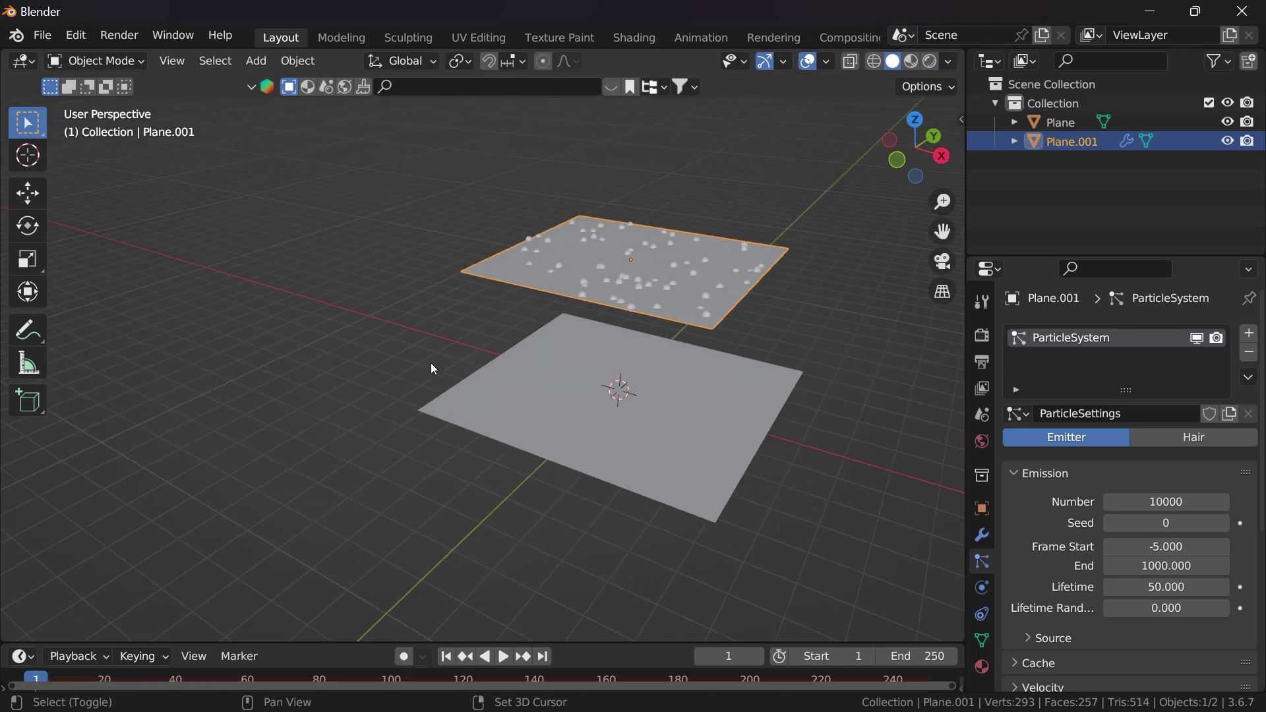
shift+middle_drag(433, 367, 652, 437)
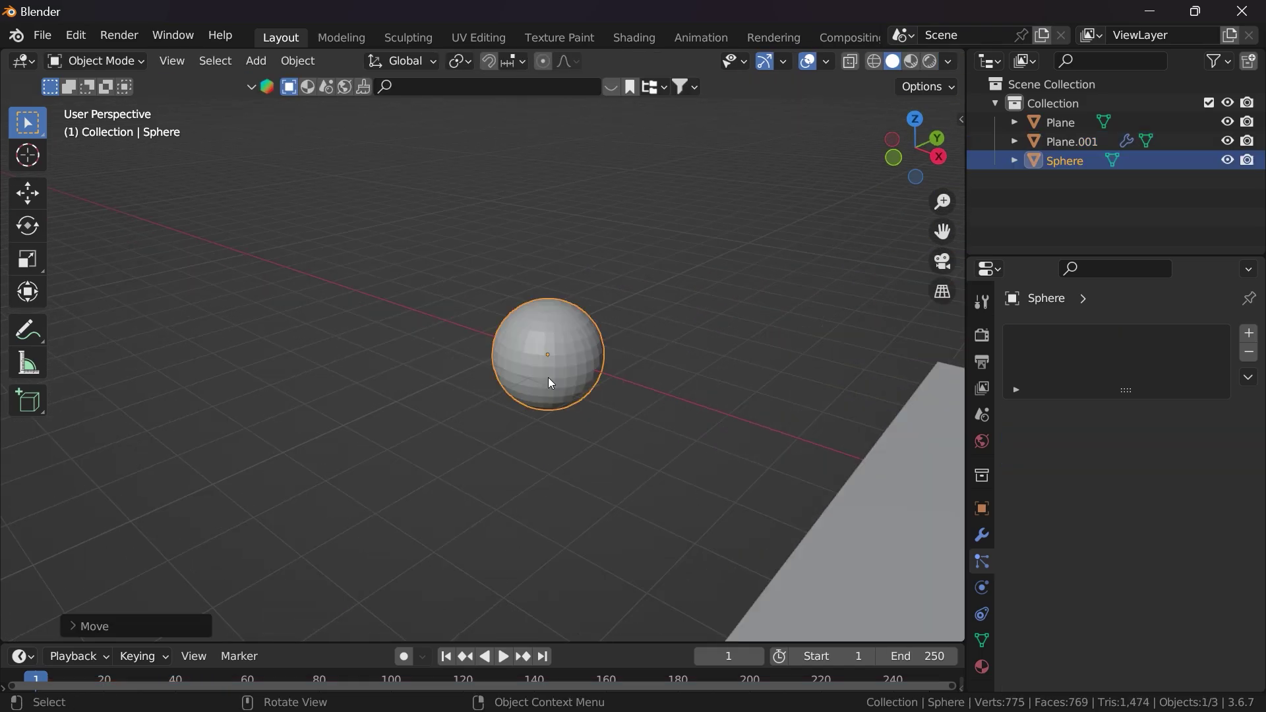
Step: Add the sphere and frame the view around it
key(KP_Decimal)
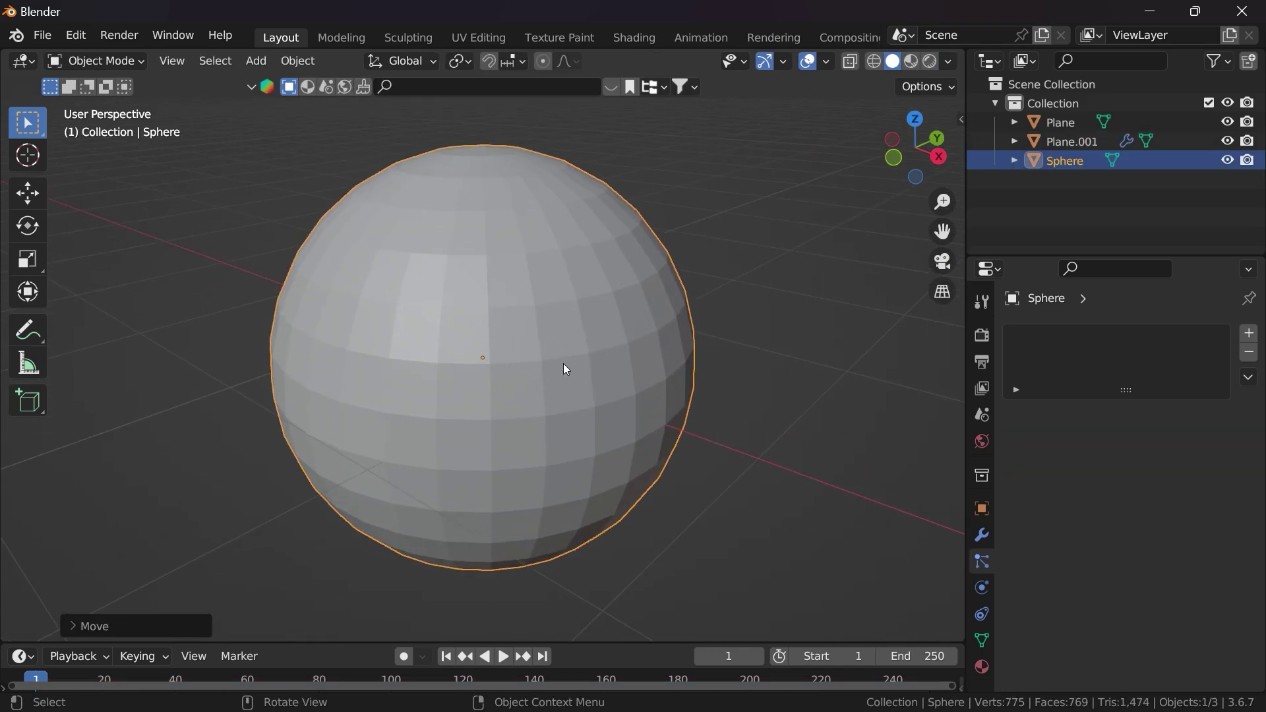
scroll(581, 361, down, 2)
middle_drag(581, 361, 549, 381)
scroll(542, 329, down, 1)
Step: Enter Edit Mode on the sphere and select its top pole vertex
key(Tab)
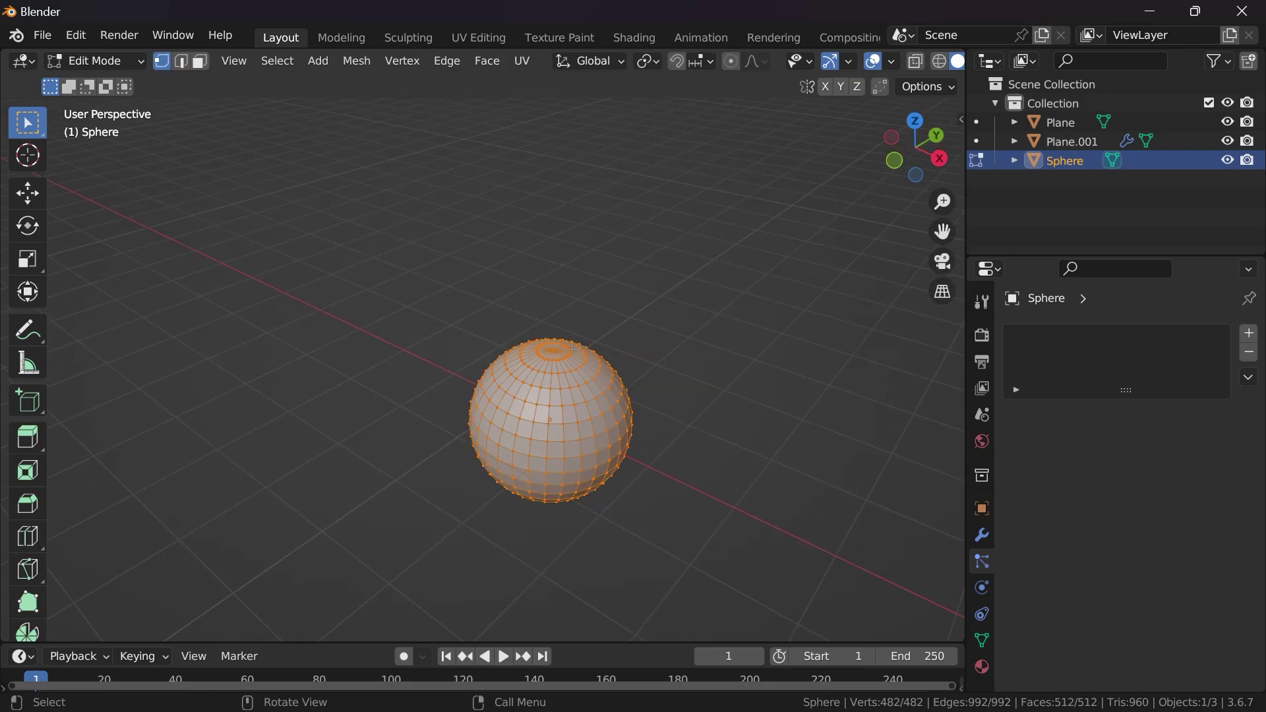
scroll(596, 347, up, 3)
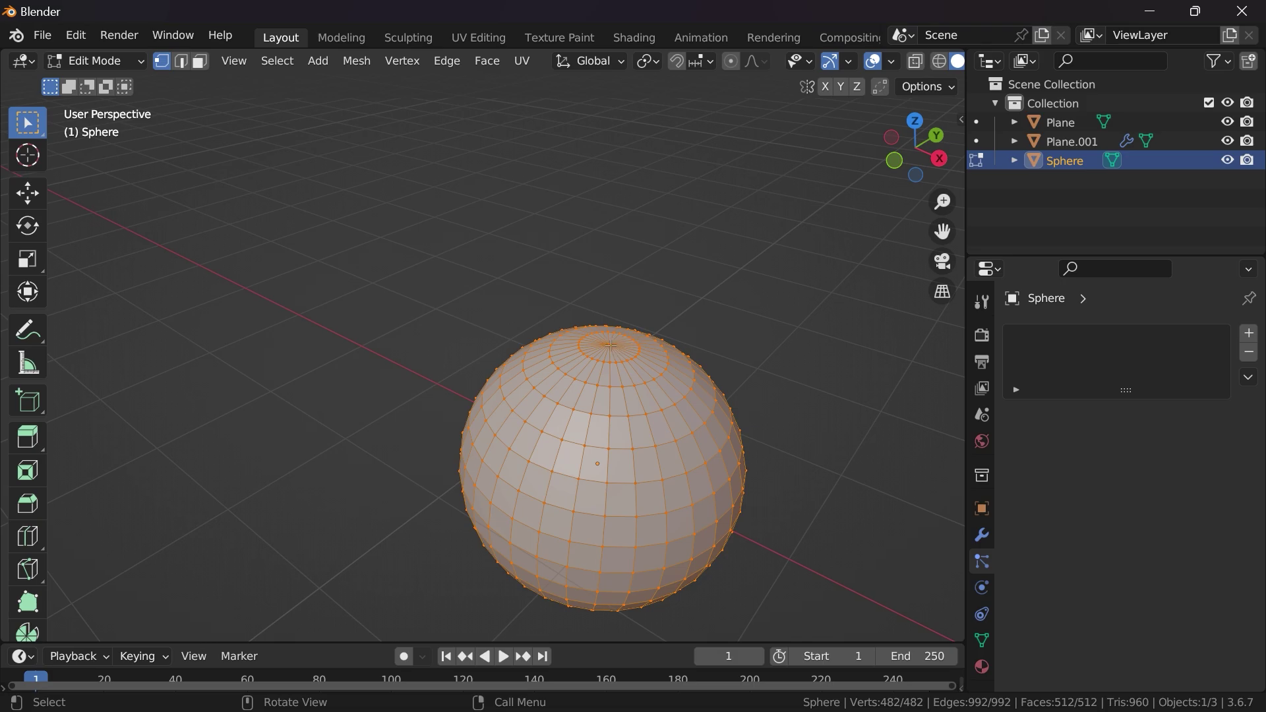
click(611, 346)
scroll(696, 357, down, 1)
middle_drag(696, 356, 729, 369)
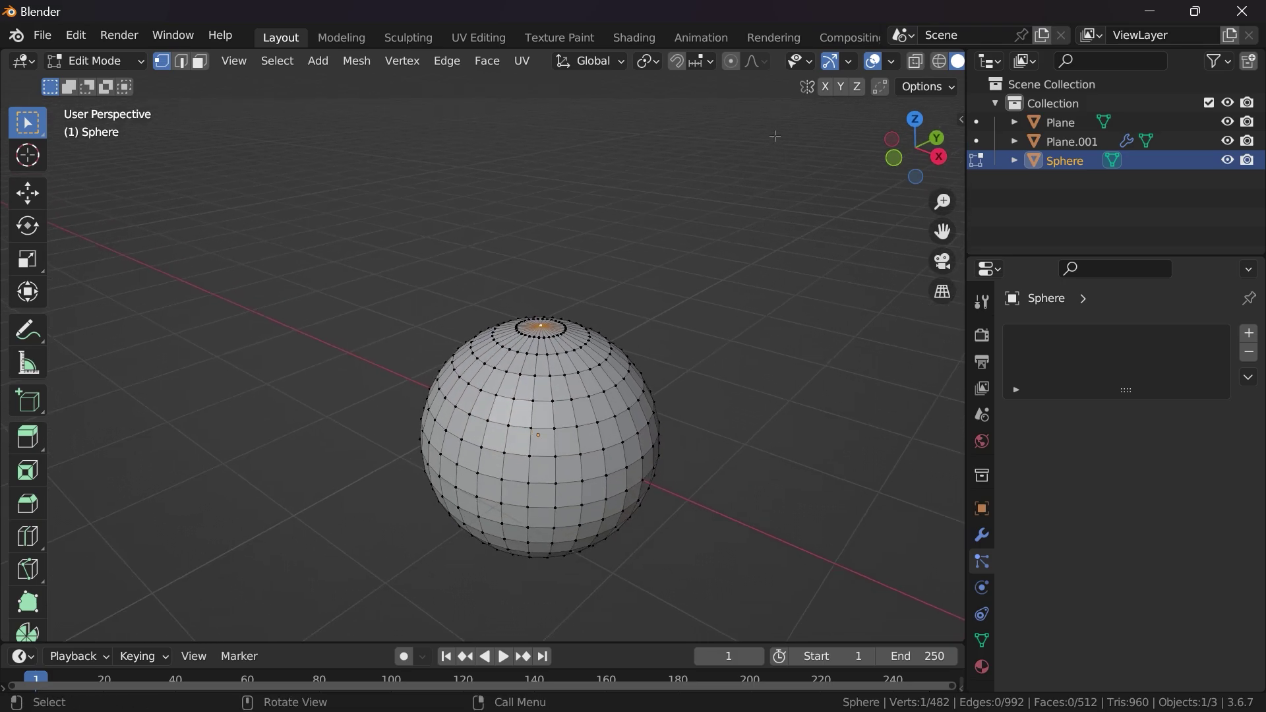
click(734, 66)
Step: Pull the top vertex up along Z, then undo the resulting sharp spike
key(g)
key(z)
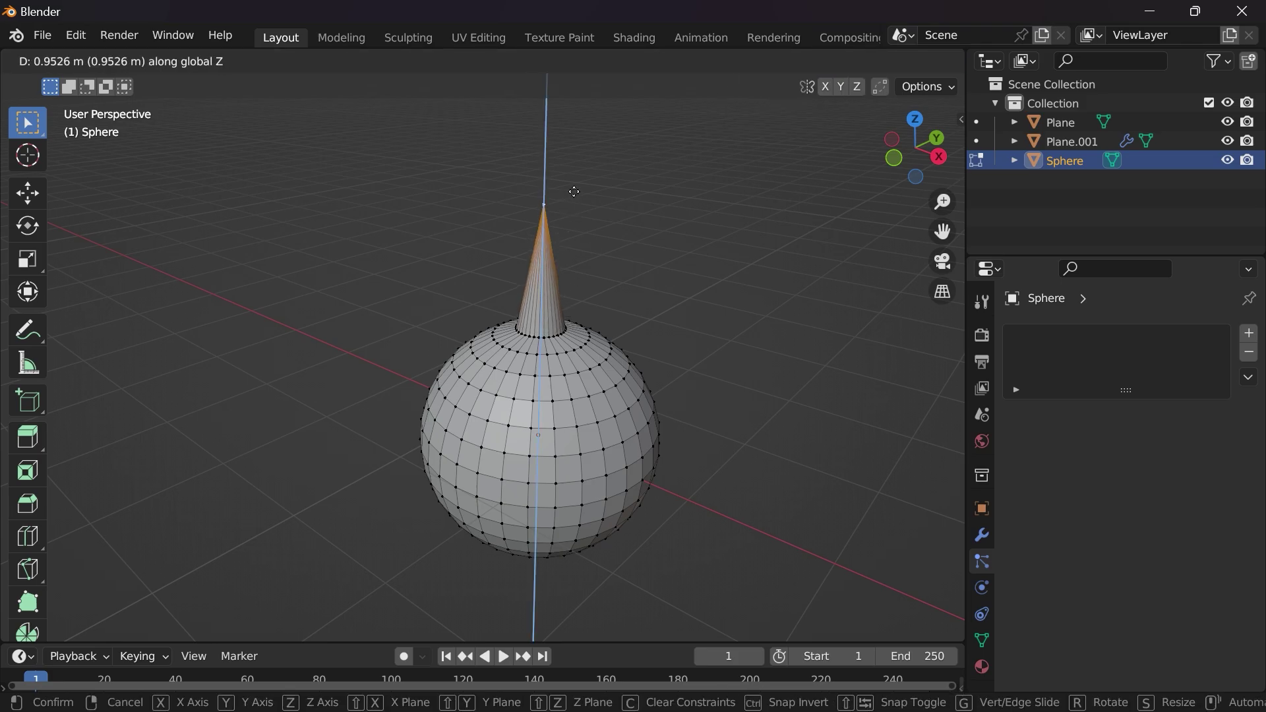
click(682, 209)
middle_drag(578, 246, 590, 290)
key(ctrl+z)
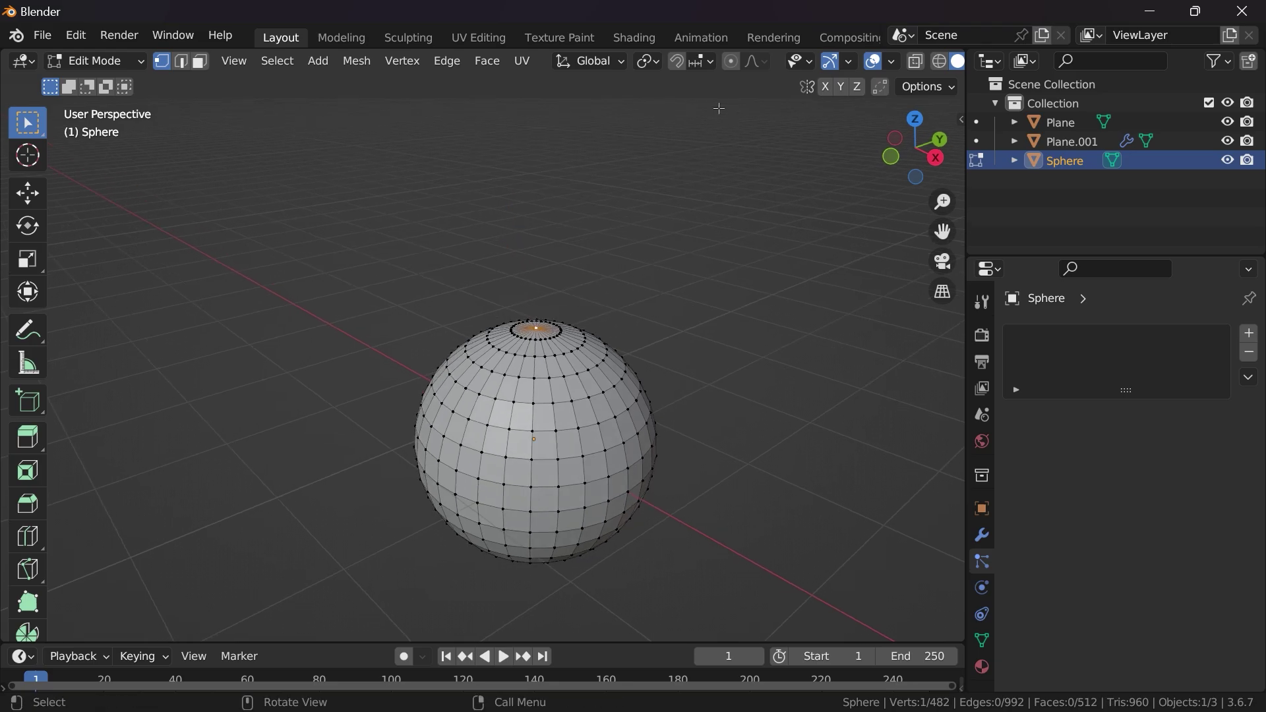
Step: With proportional editing on, raise the top vertex about 1.119 m along Z with smooth falloff
click(731, 62)
key(g)
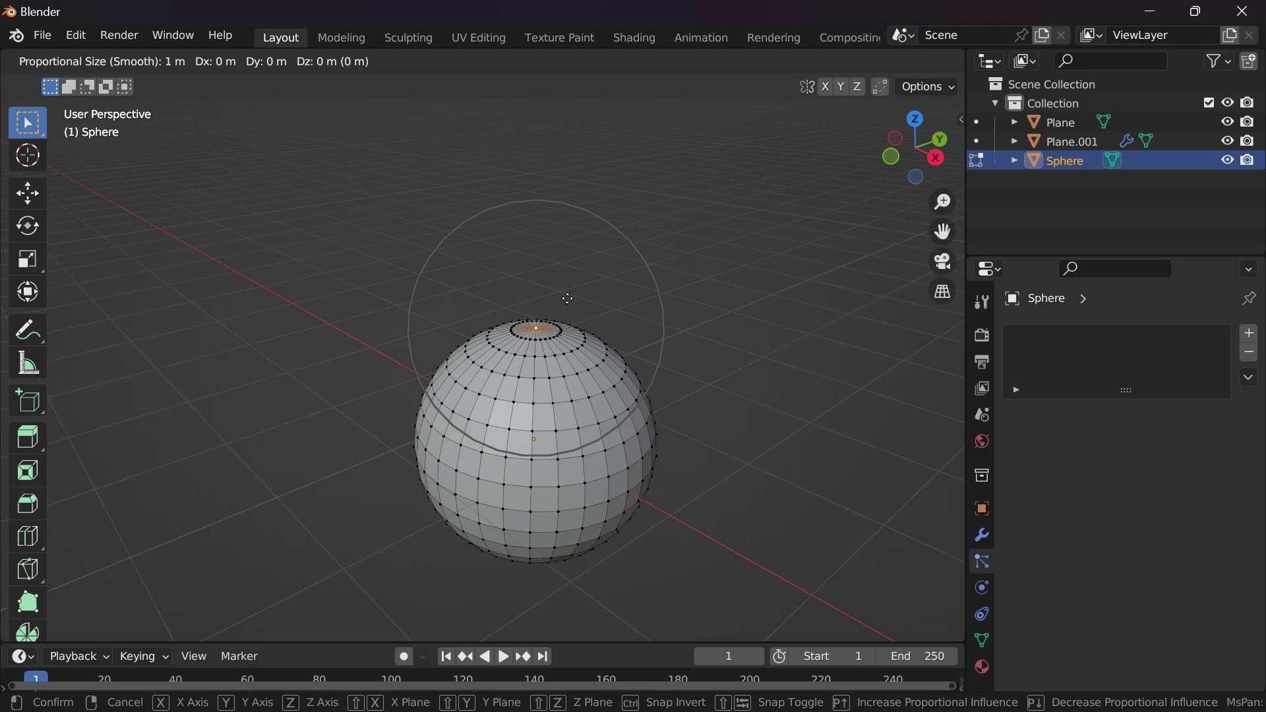
key(z)
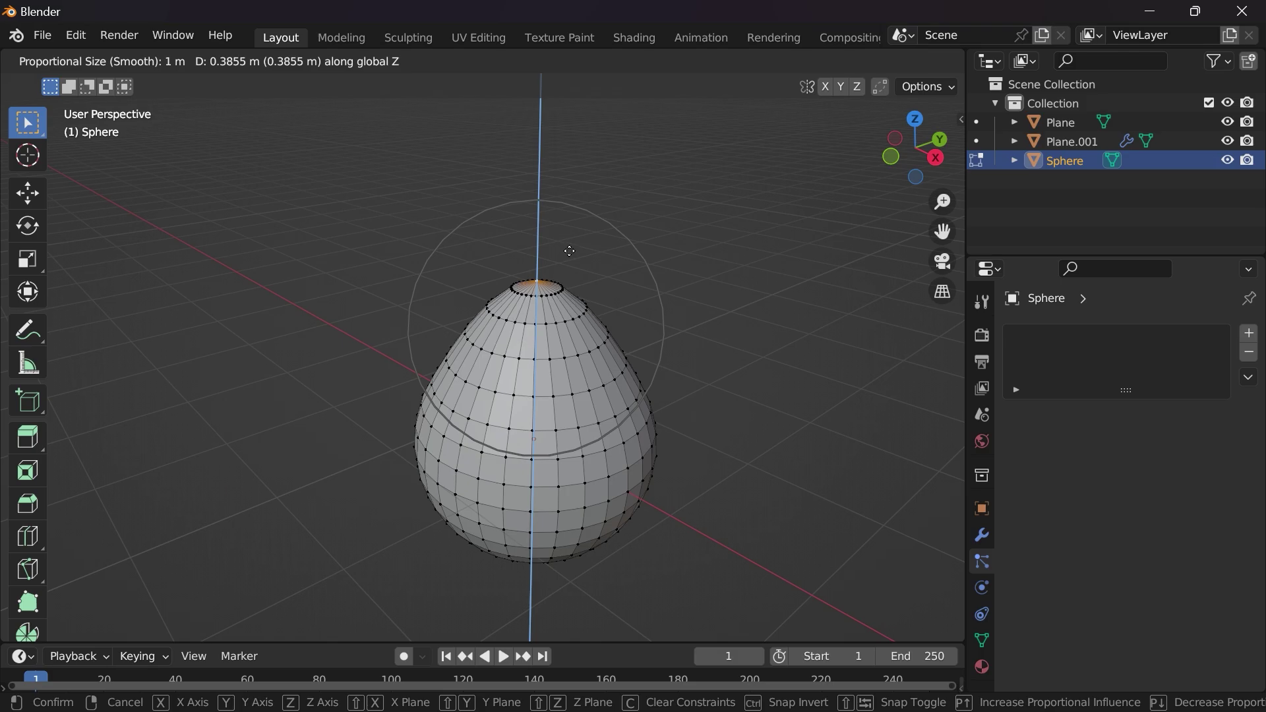
scroll(569, 251, up, 5)
scroll(569, 250, down, 8)
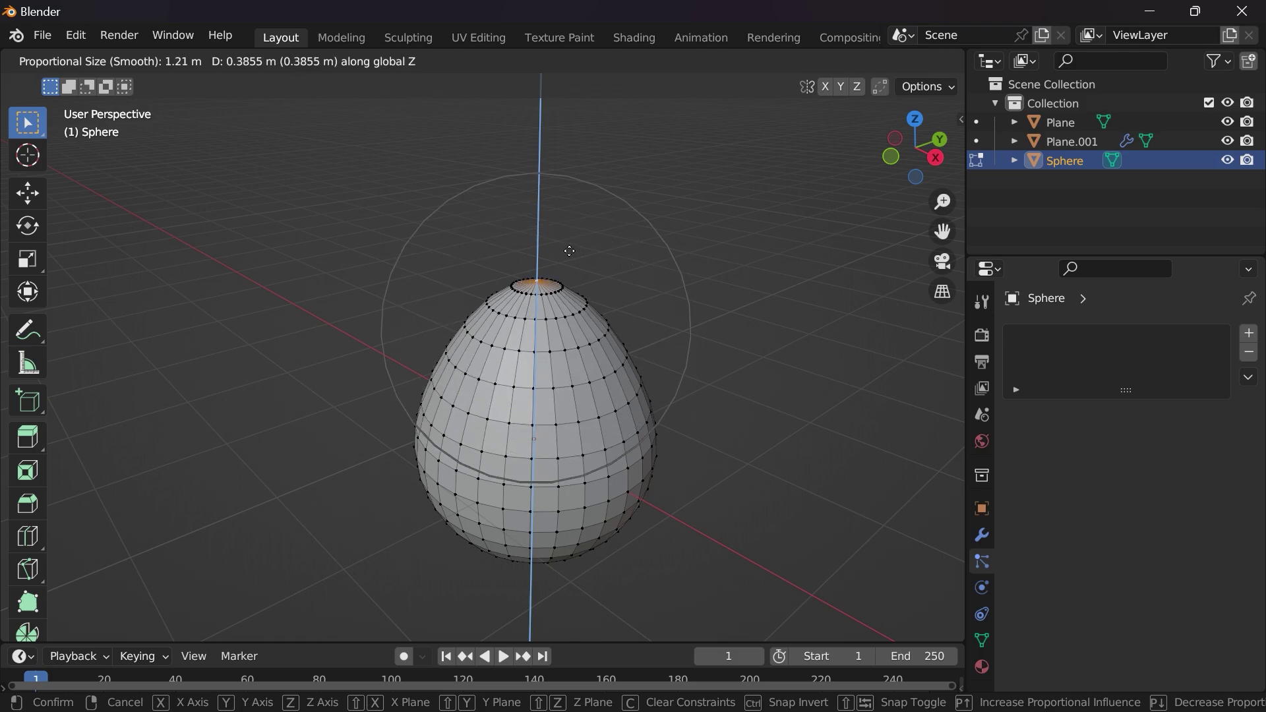
scroll(569, 251, down, 1)
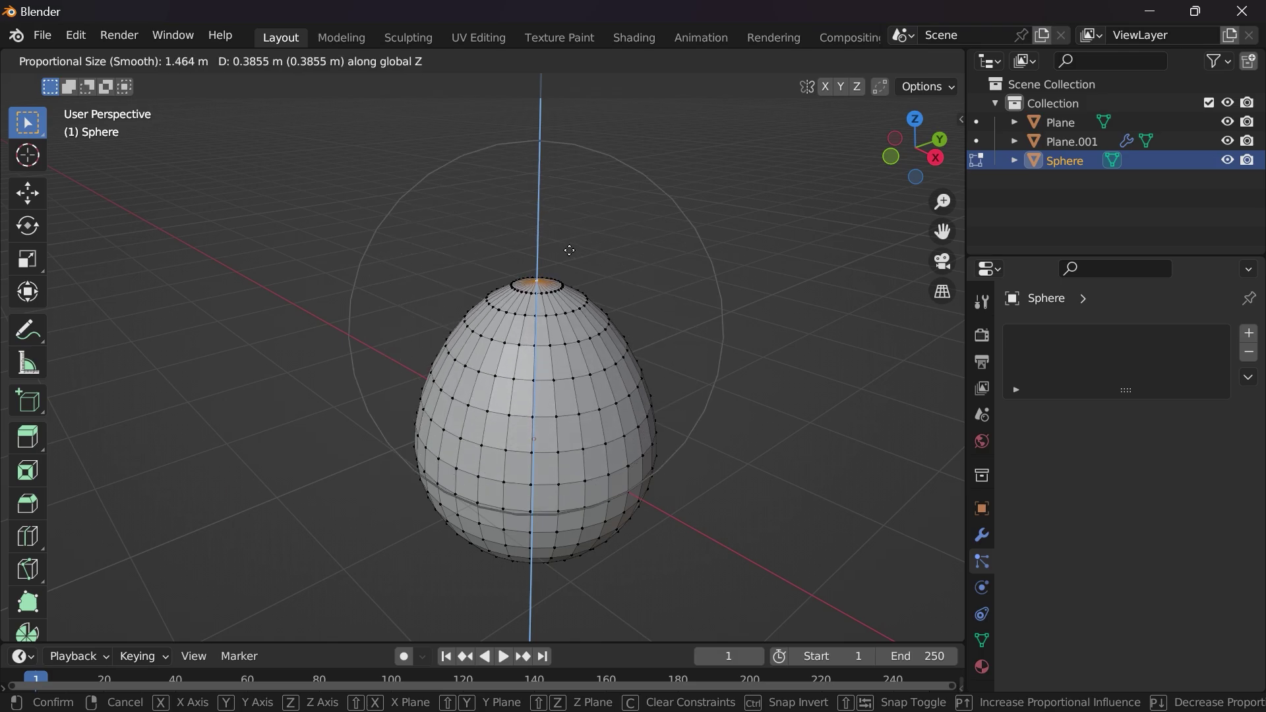
click(570, 142)
scroll(562, 263, down, 3)
middle_drag(562, 263, 591, 294)
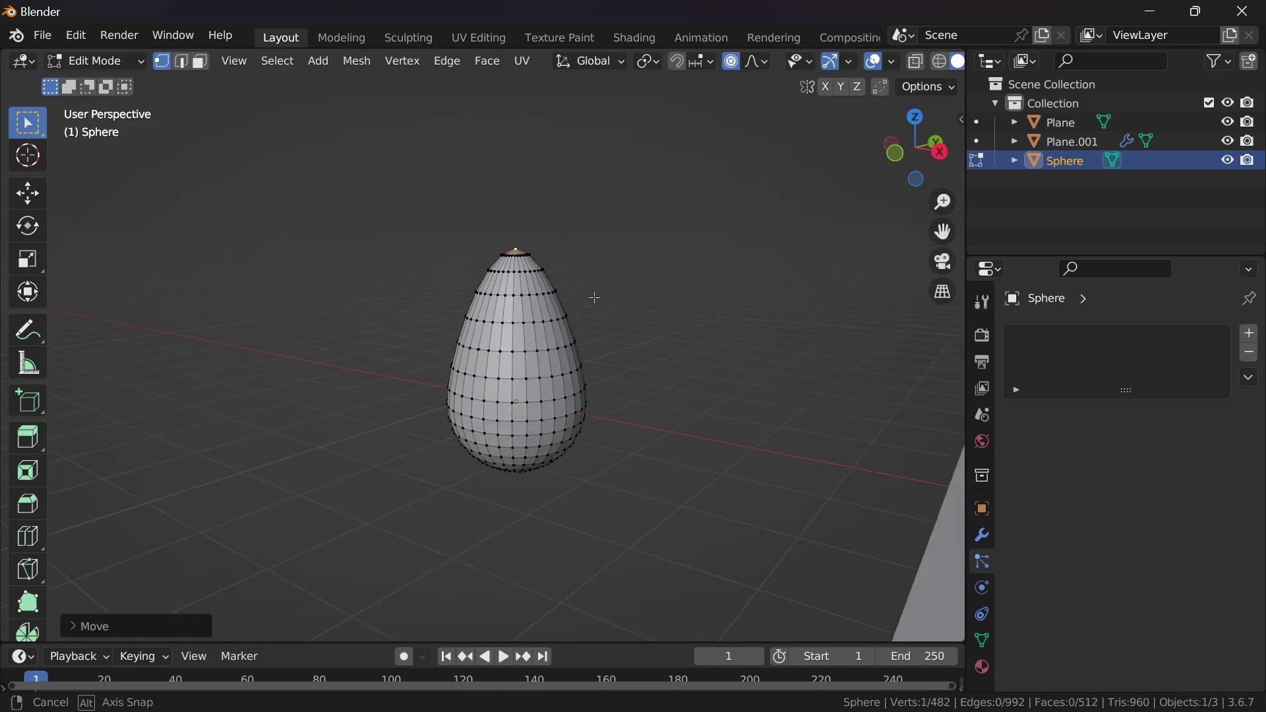
Step: Return to Object Mode and bring the bumpy ground plane into view
key(Tab)
middle_drag(672, 316, 562, 383)
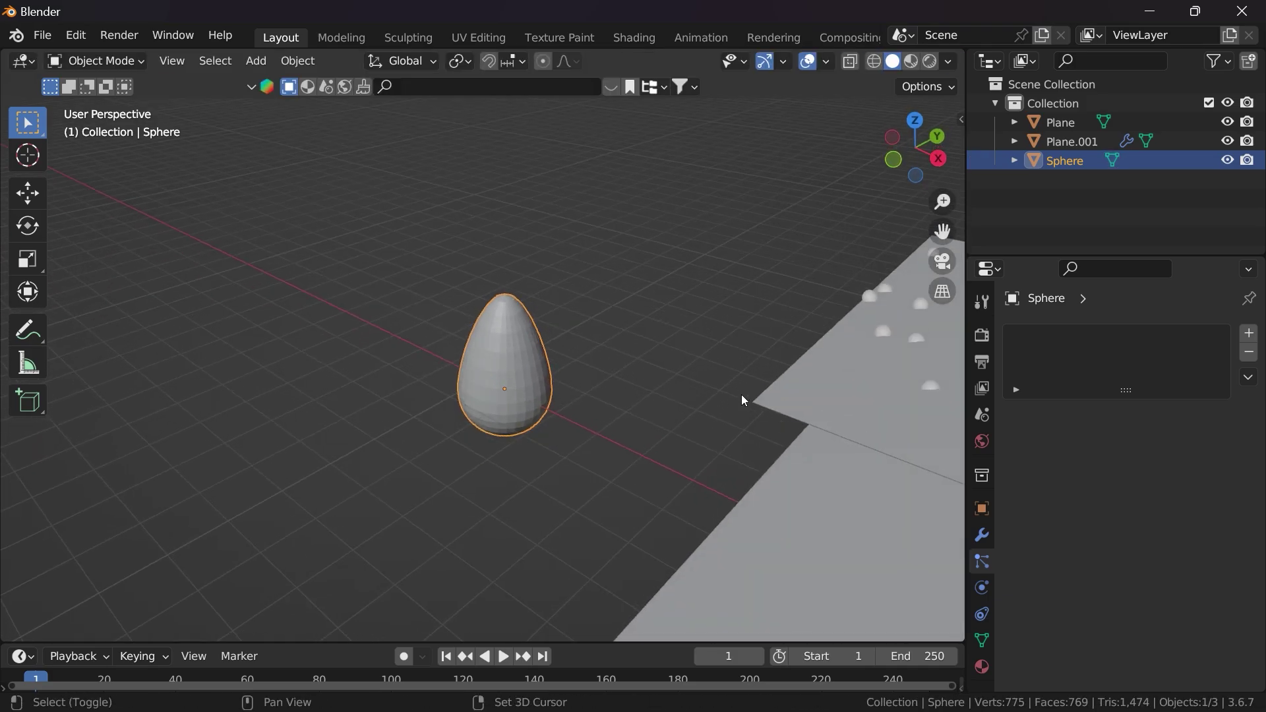
shift+middle_drag(741, 395, 465, 299)
scroll(465, 299, up, 4)
Step: Select the emitter Plane.001 and expand its particle Render settings
scroll(485, 340, down, 4)
middle_drag(486, 341, 458, 335)
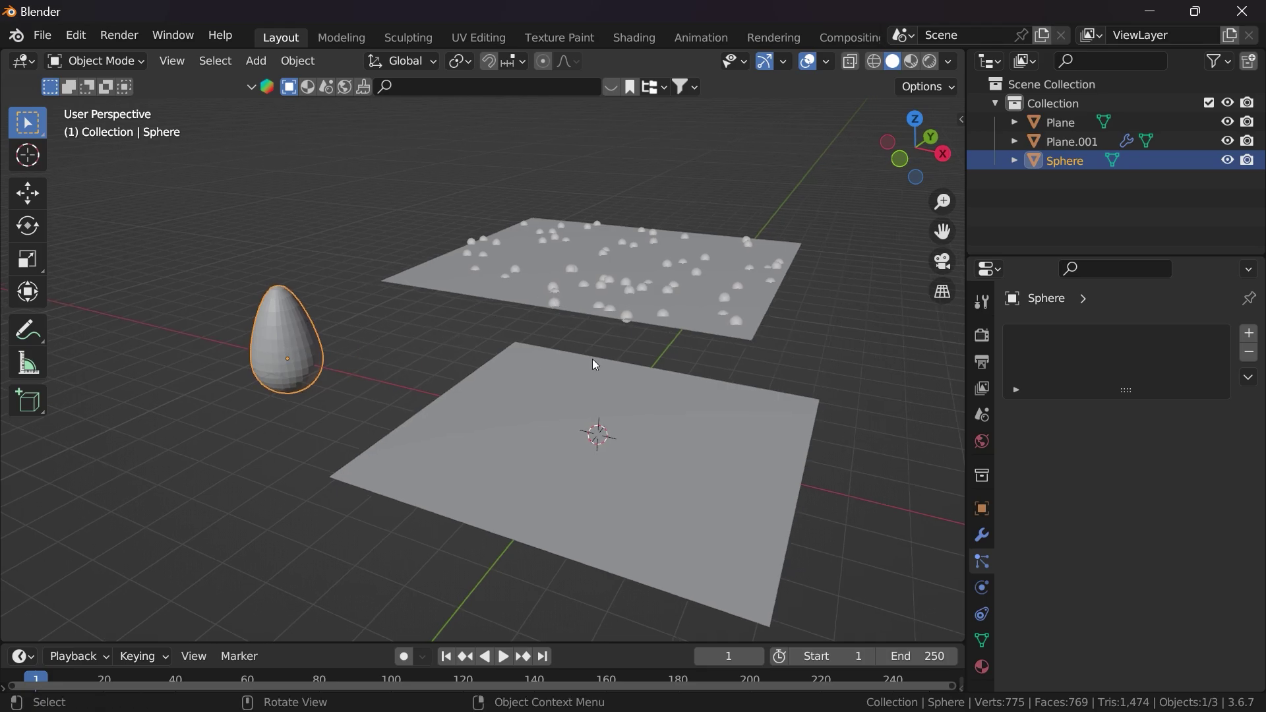
click(769, 324)
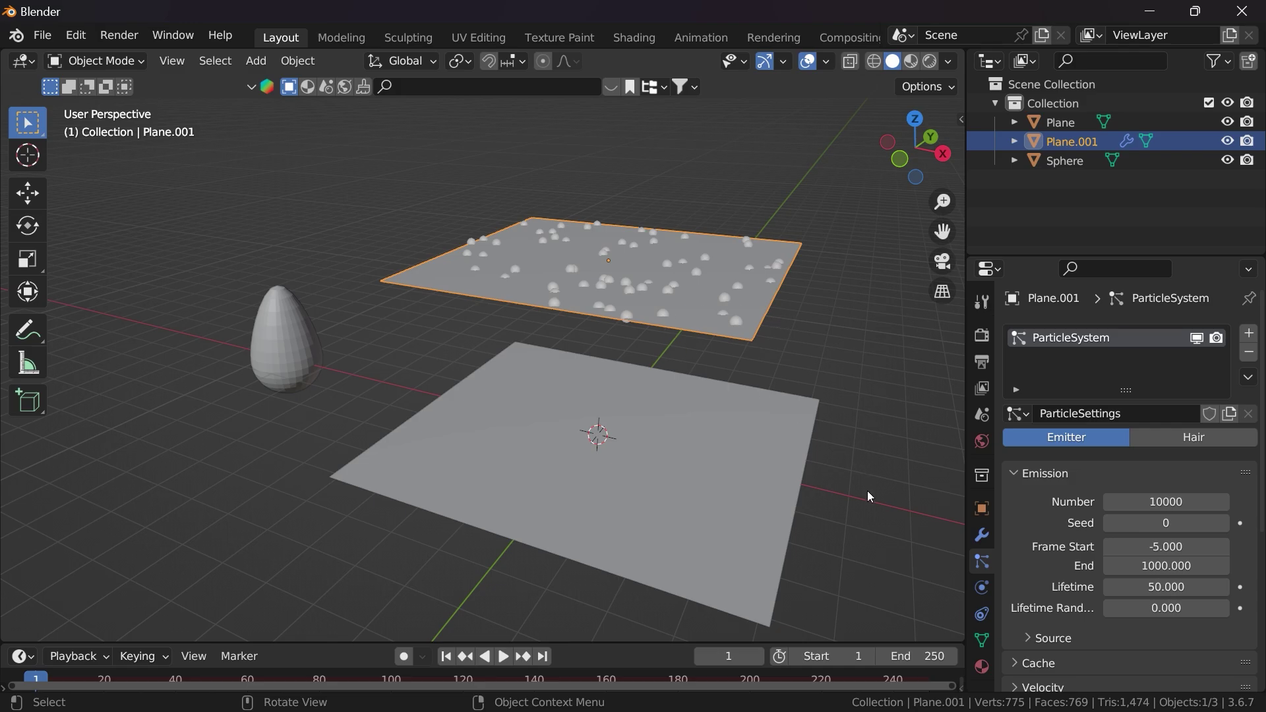
drag(967, 508, 944, 511)
scroll(1036, 544, down, 2)
scroll(1035, 547, down, 2)
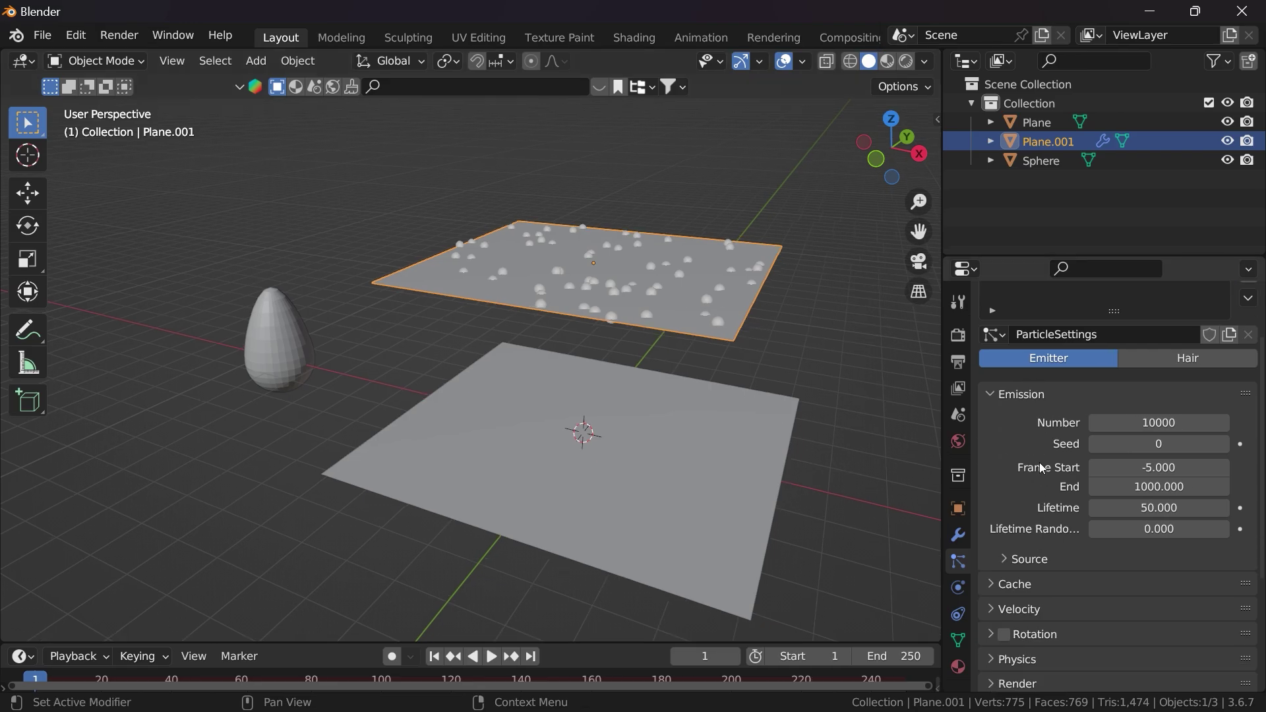
scroll(1049, 475, down, 1)
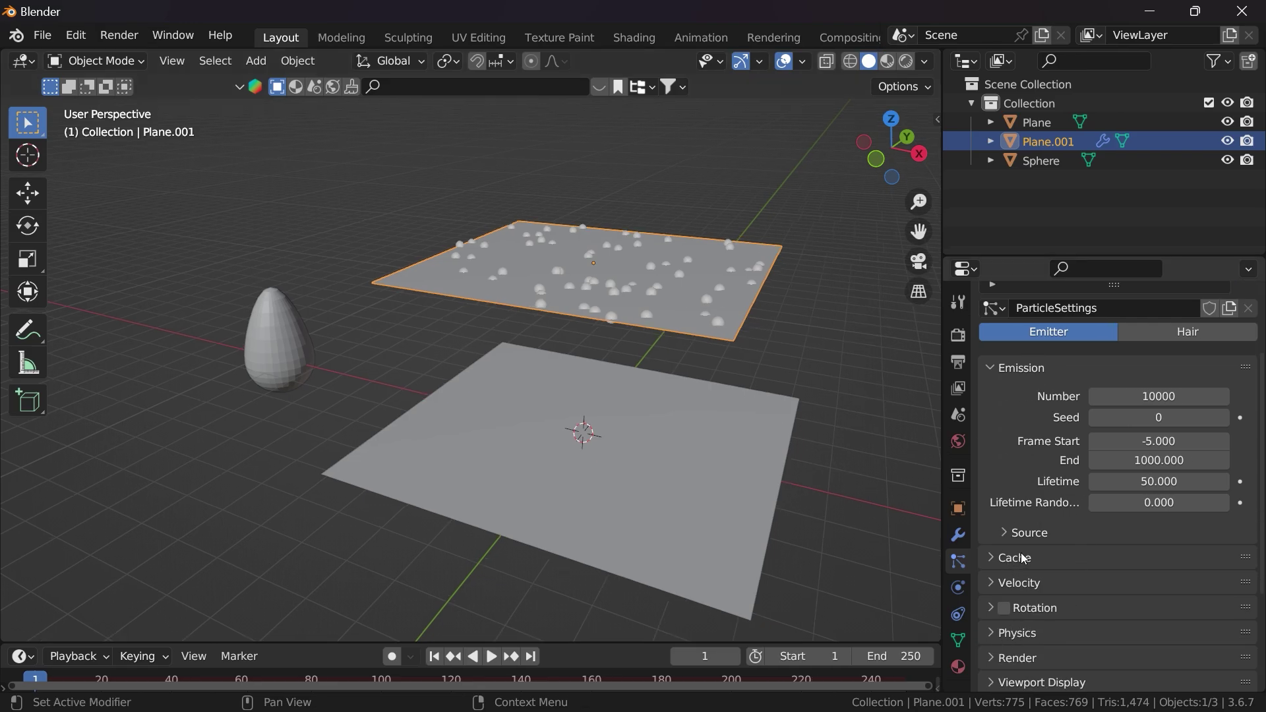
scroll(1029, 553, down, 2)
click(990, 603)
scroll(1059, 581, down, 3)
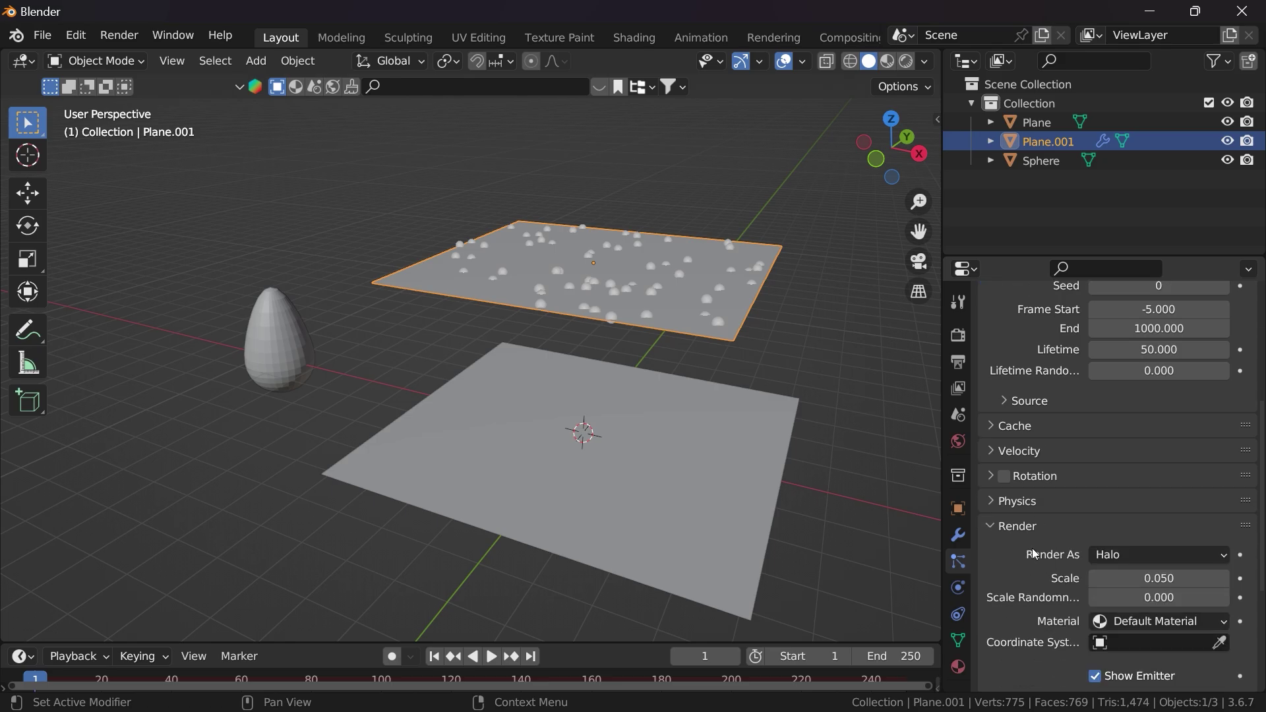
Step: Set particles to render as Object, using the raindrop Sphere as the instance
click(1133, 554)
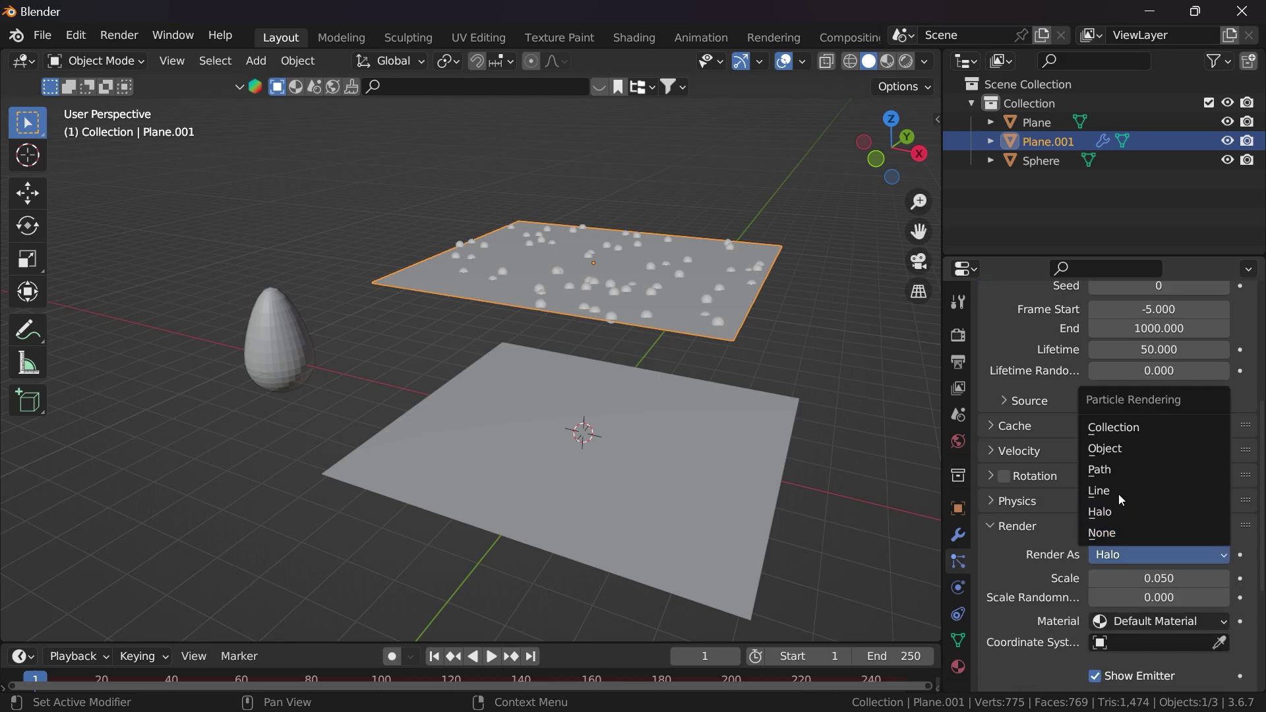
click(1124, 443)
scroll(1042, 554, down, 5)
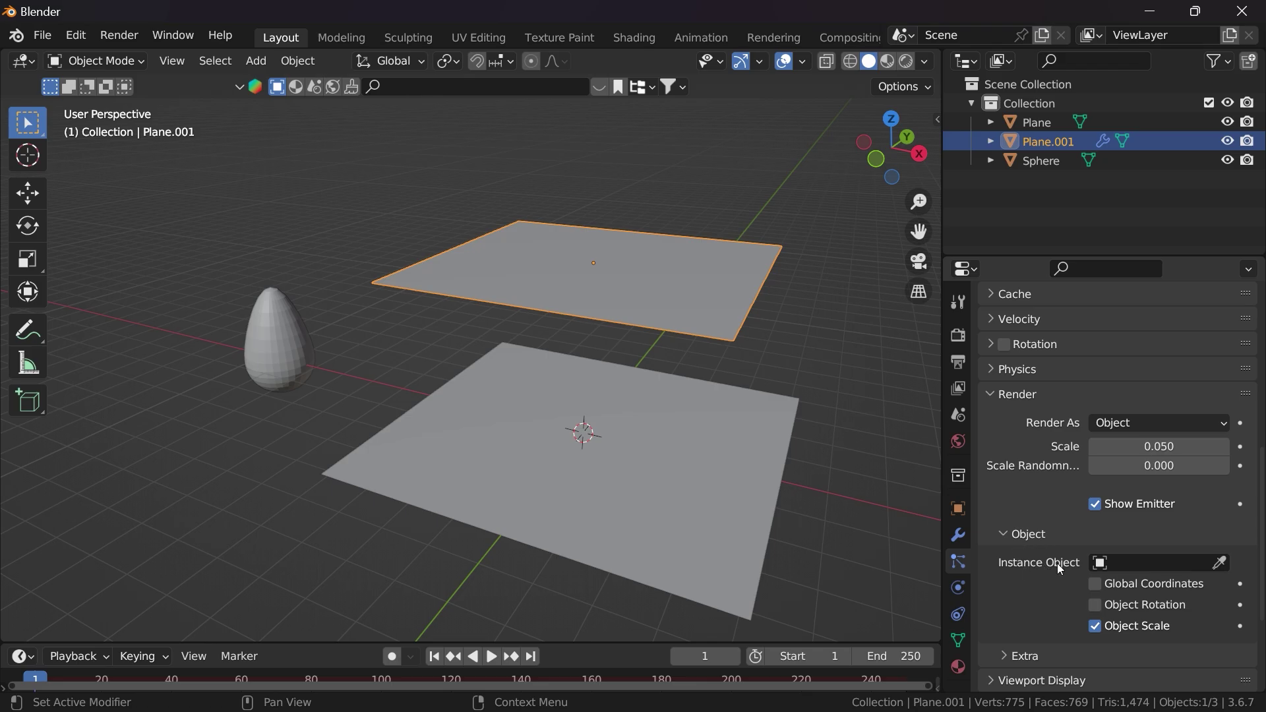
click(1222, 565)
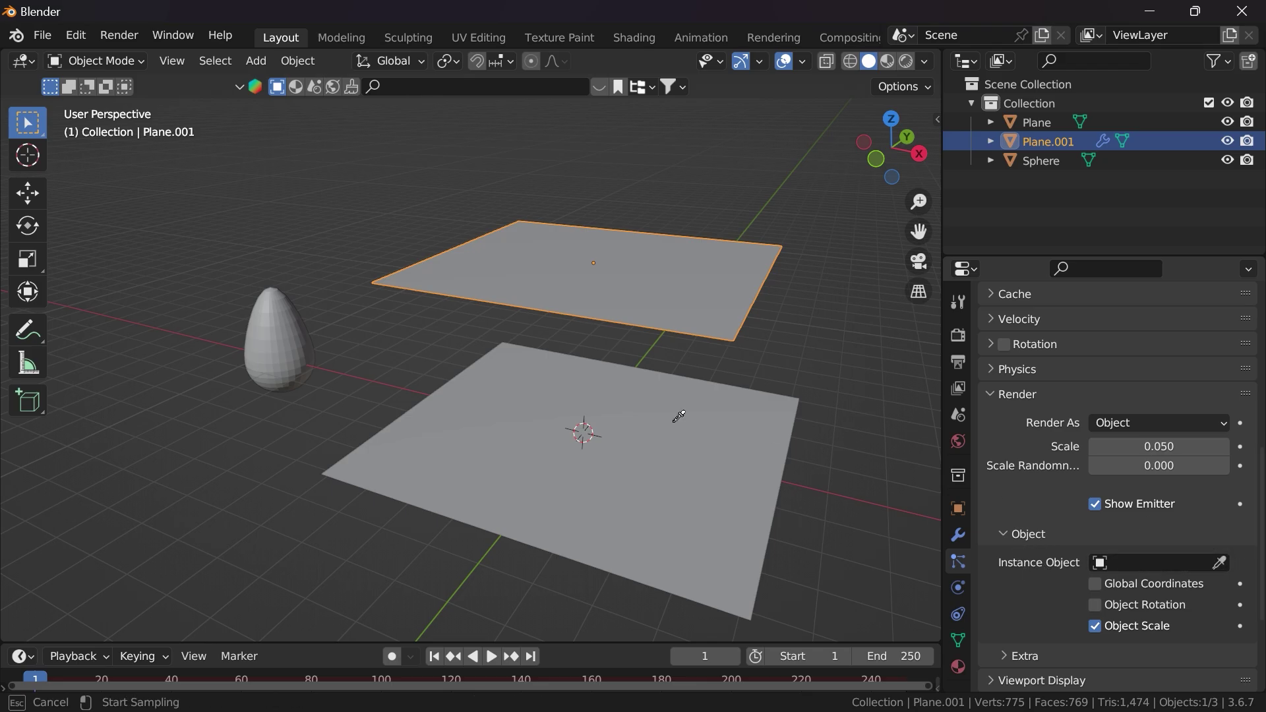
click(300, 337)
Step: Orbit around the sphere-shaped particles and play the rainfall
middle_drag(359, 362, 566, 379)
scroll(566, 379, up, 5)
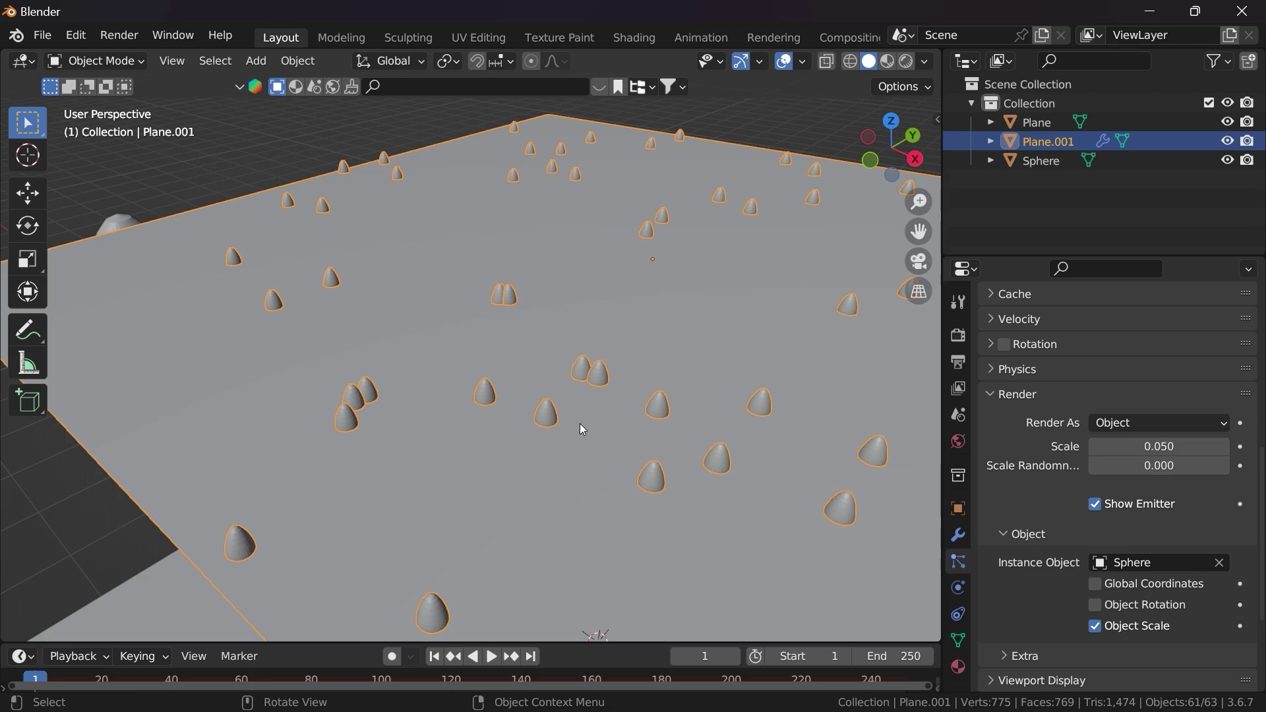
middle_drag(580, 423, 595, 407)
scroll(667, 382, down, 4)
middle_drag(667, 382, 646, 417)
click(492, 656)
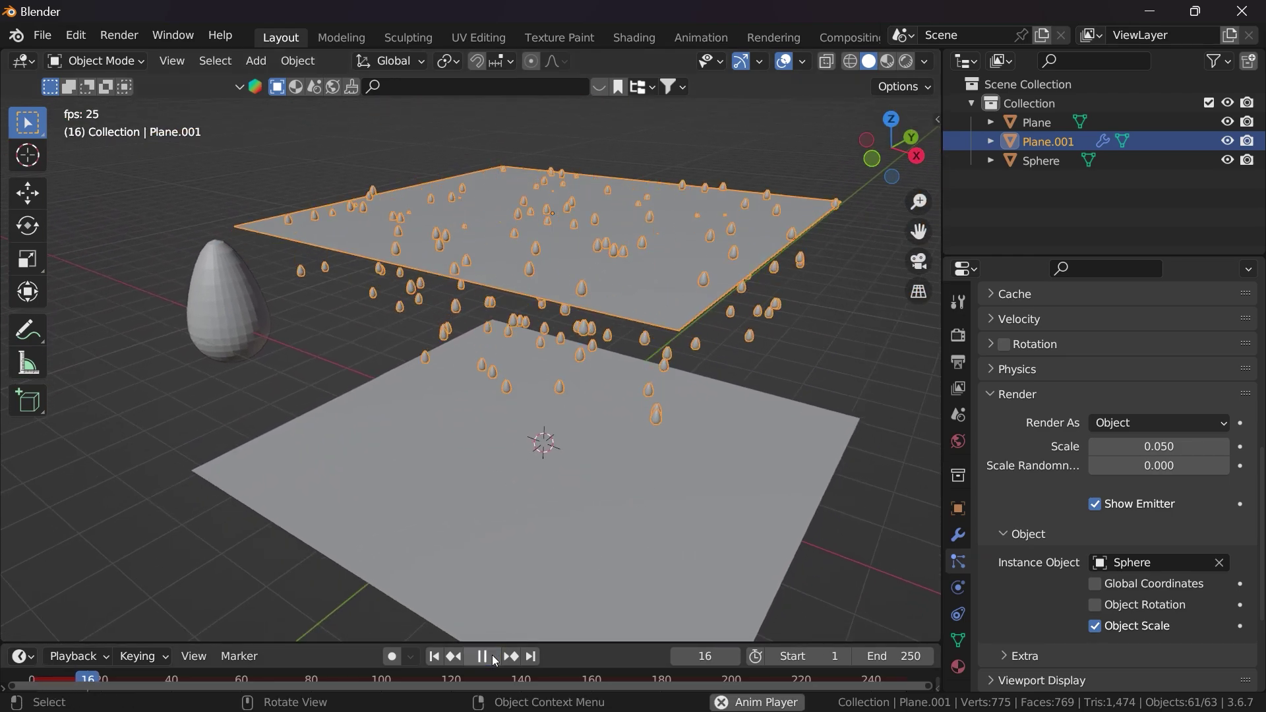
middle_drag(593, 522, 601, 425)
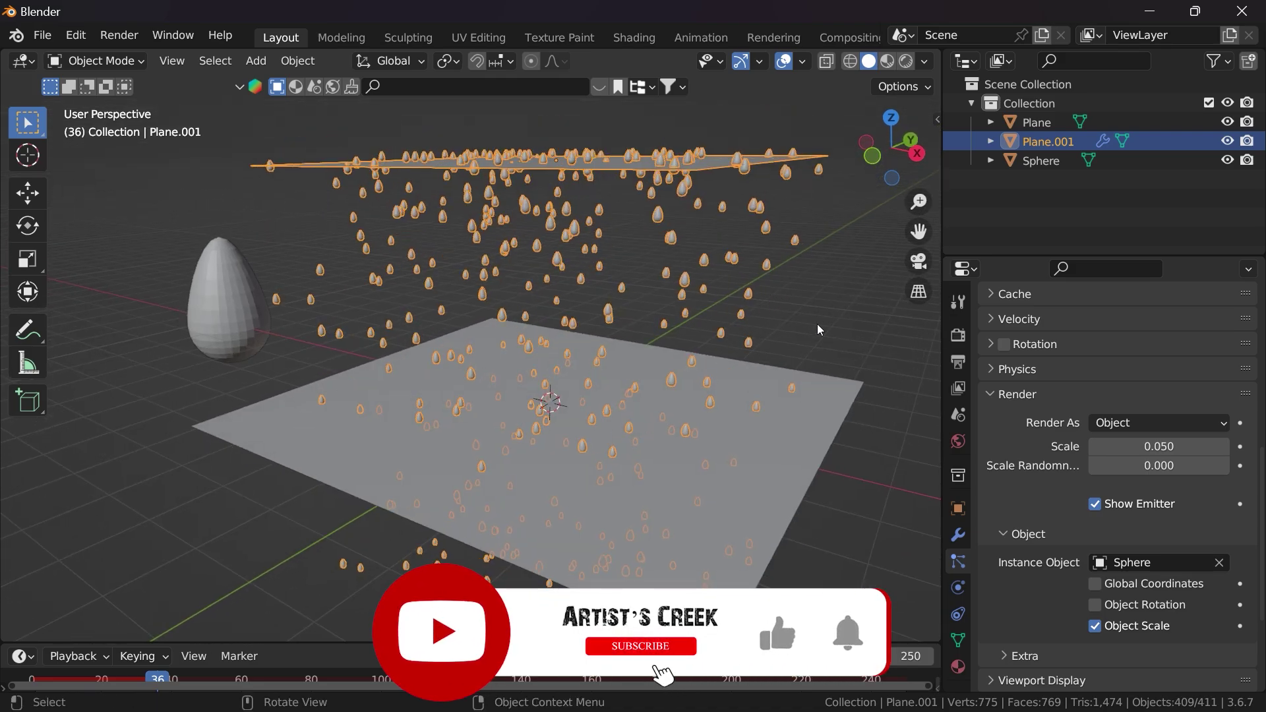
scroll(1047, 511, down, 2)
scroll(1047, 511, down, 1)
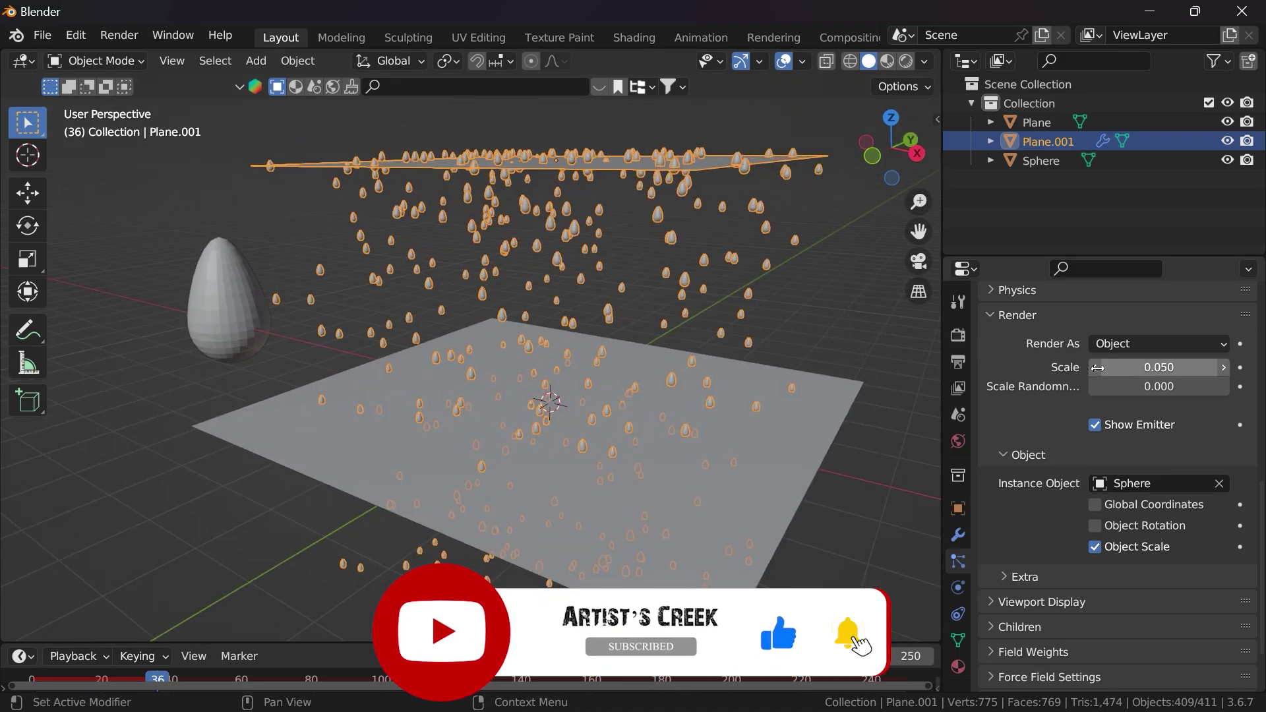
Step: Try particle scales 0.2 and 0.02, then settle on 0.05
click(1145, 369)
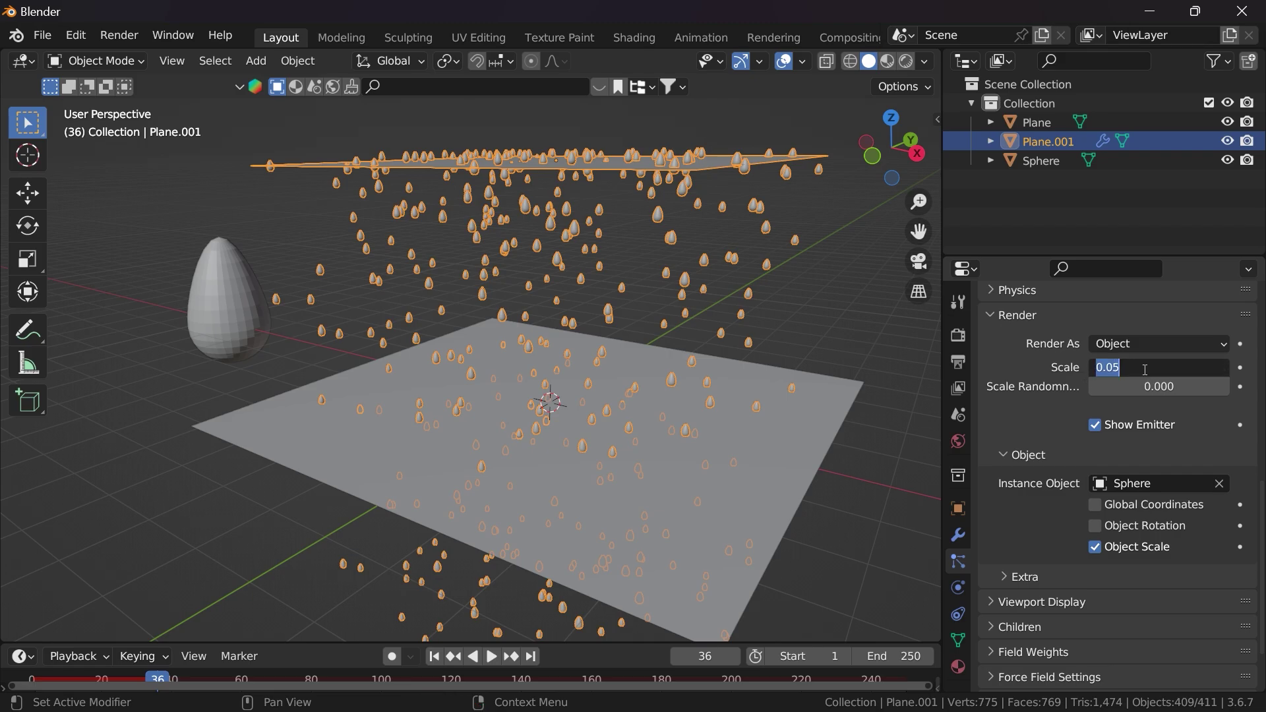
text(0.2)
key(Return)
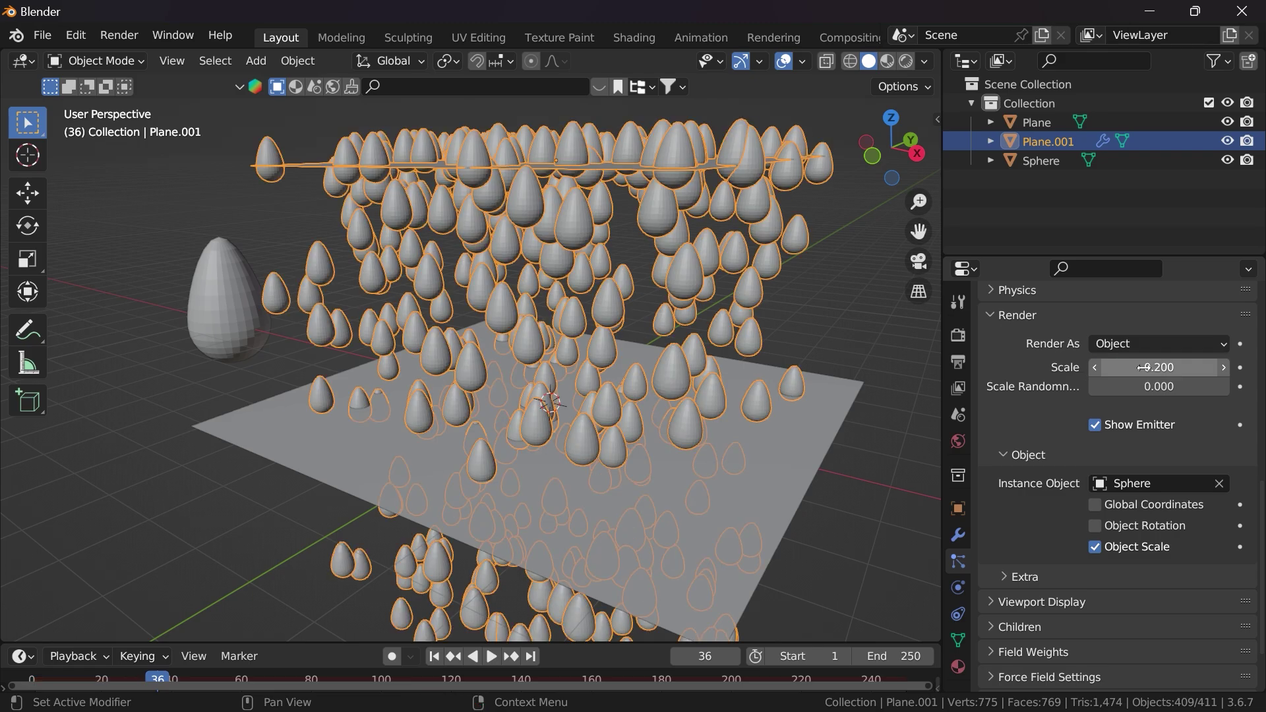
click(1145, 367)
text(0.02)
key(Return)
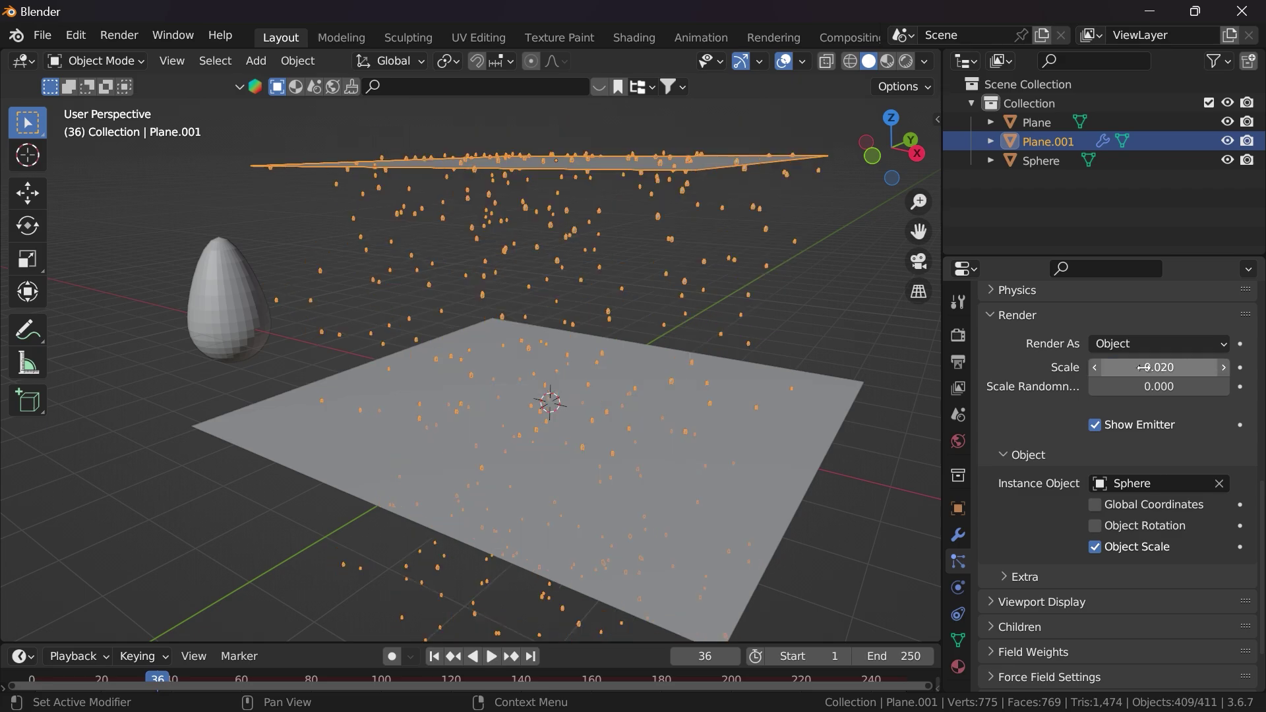
key(ctrl+z)
click(1145, 367)
text(0.05)
key(Return)
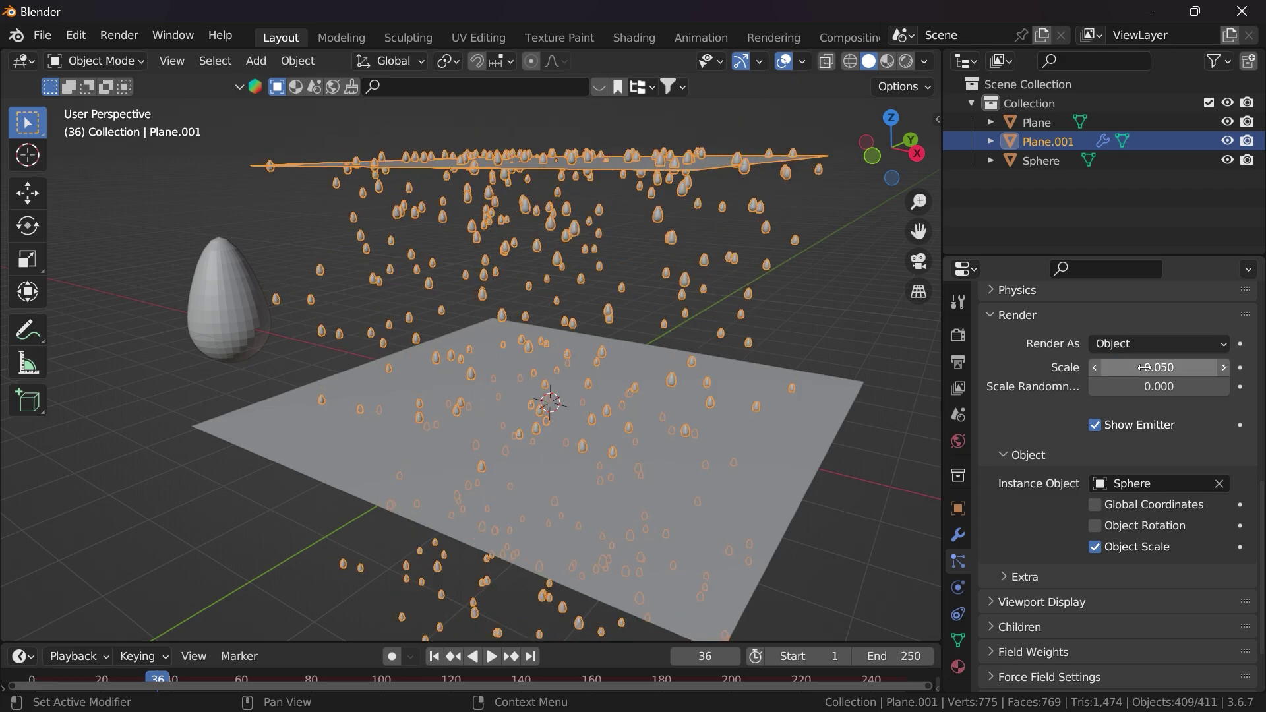
Step: Set particle scale randomness to 0.03 and rewind to the first frame
middle_drag(561, 284, 580, 275)
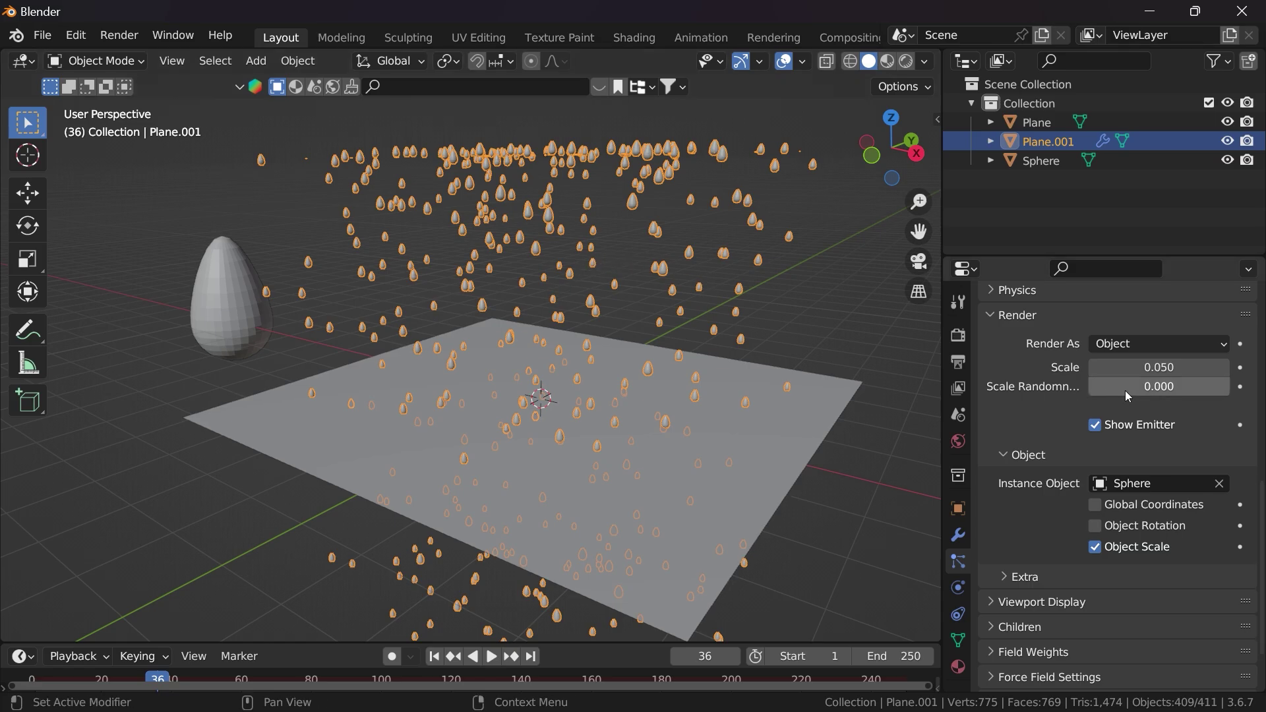
click(1149, 386)
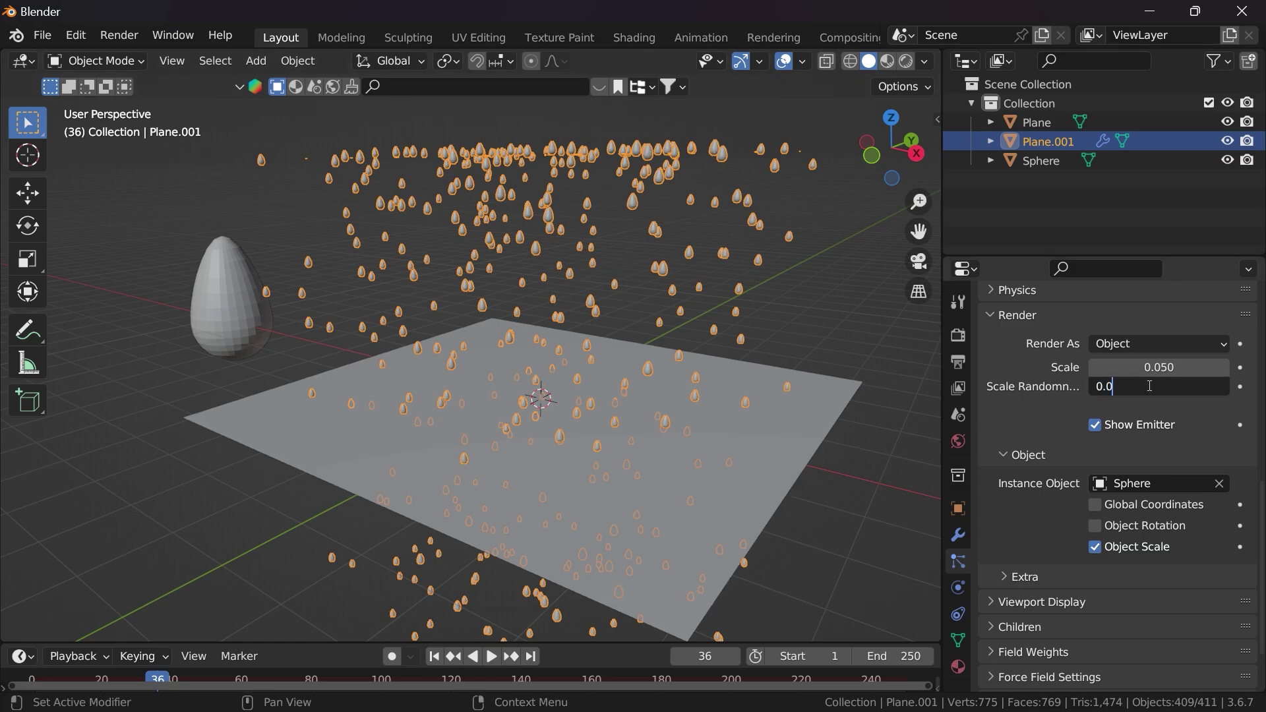
text(30)
key(Return)
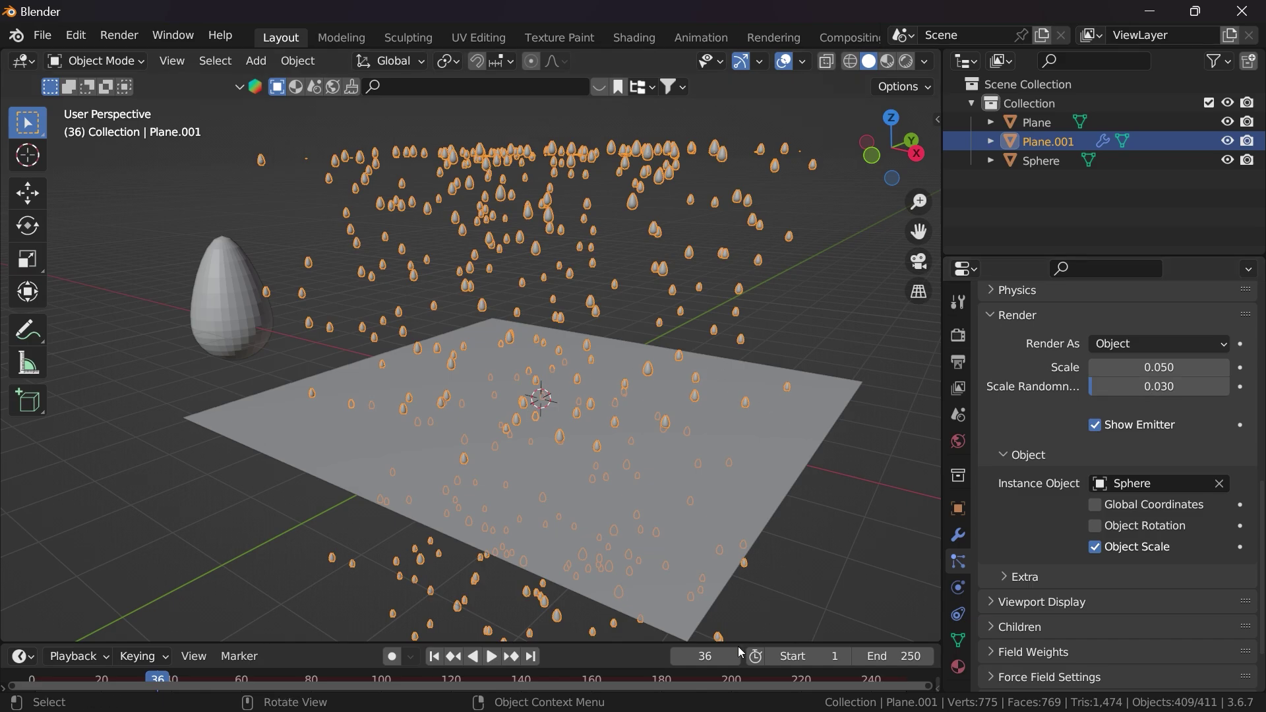
click(434, 656)
Step: Play the rainfall from the start and pause it at frame 33
click(492, 656)
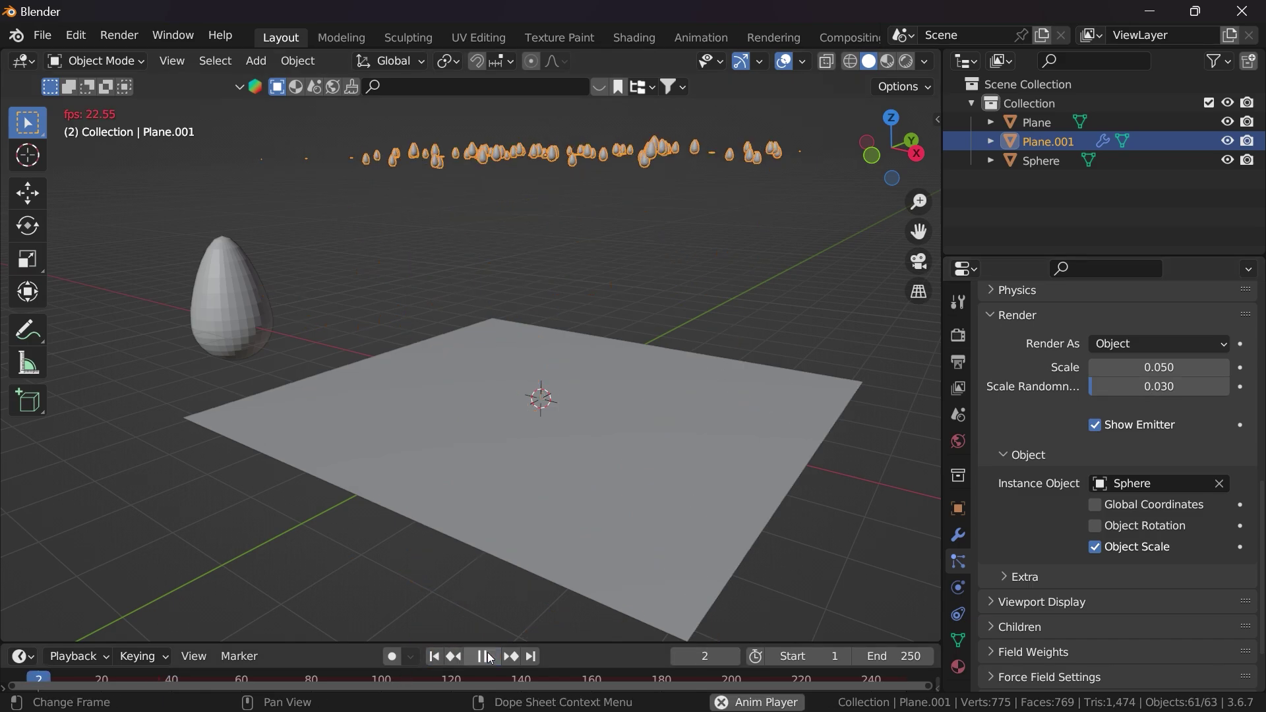
click(489, 658)
middle_drag(668, 495, 605, 366)
Step: Give the lower ground plane Collision physics, with Kill Particles on
click(683, 402)
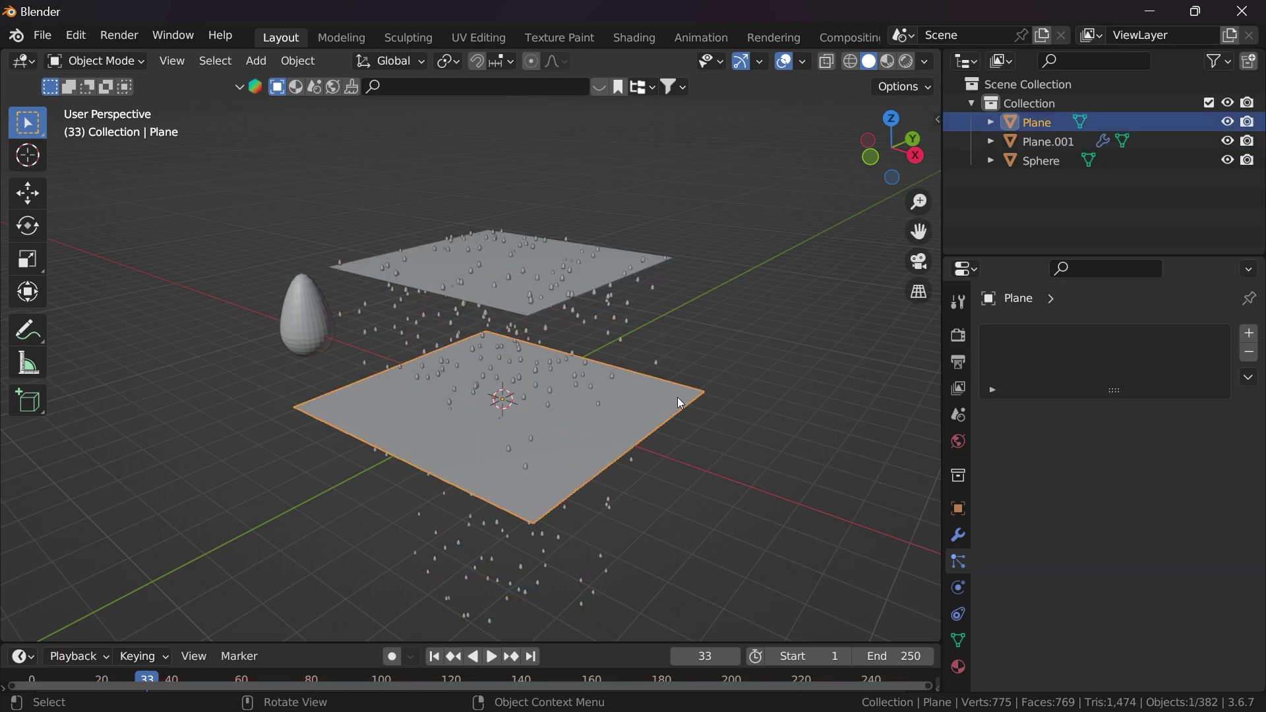
click(958, 588)
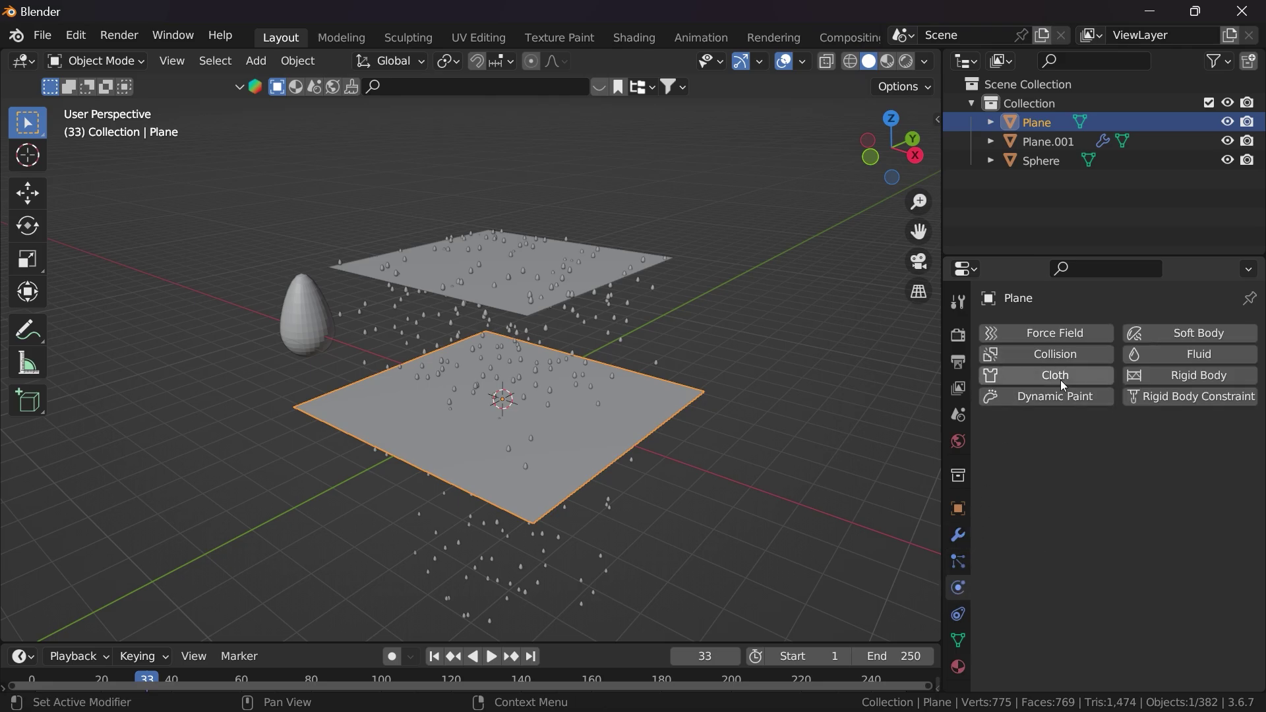
click(1058, 355)
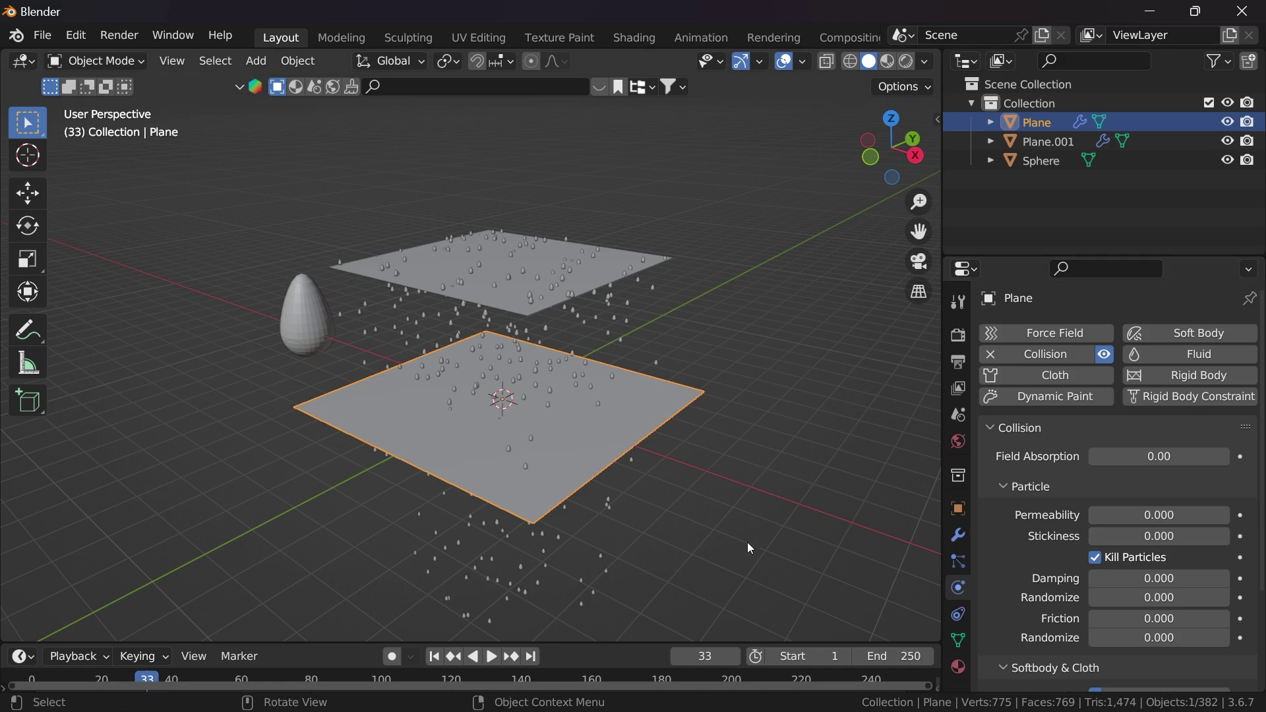
scroll(576, 457, up, 2)
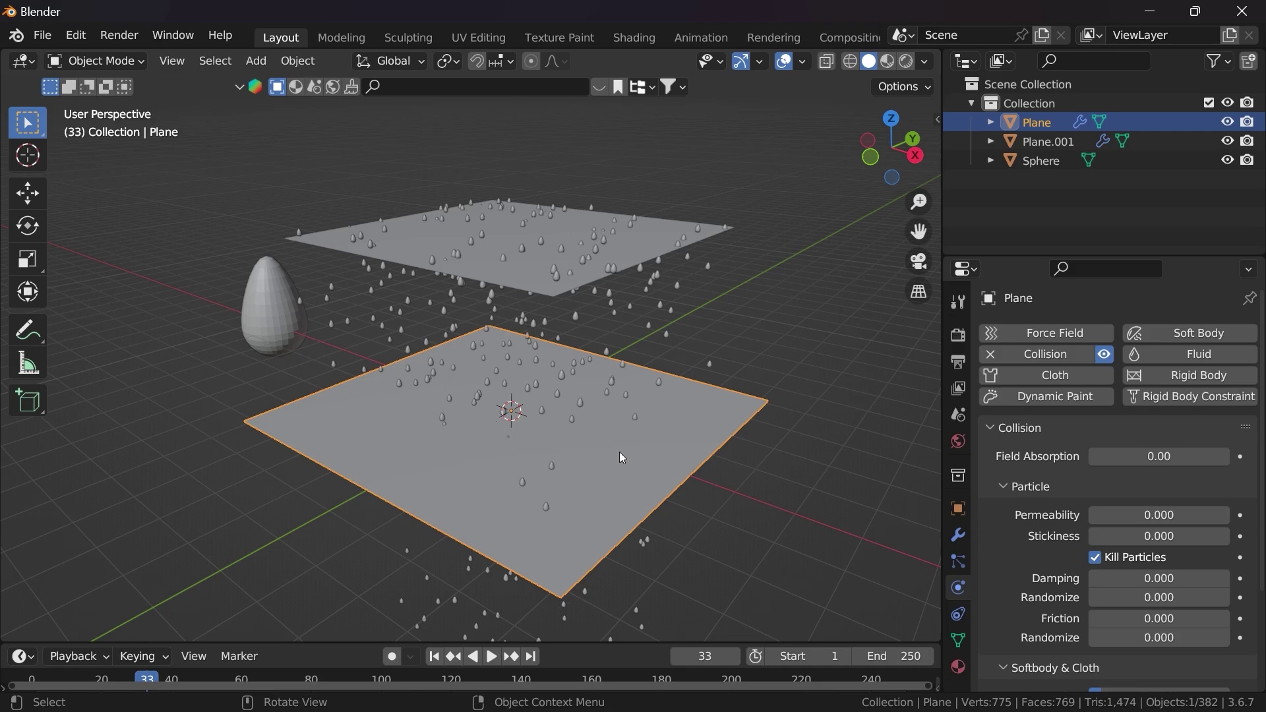
middle_drag(622, 456, 789, 411)
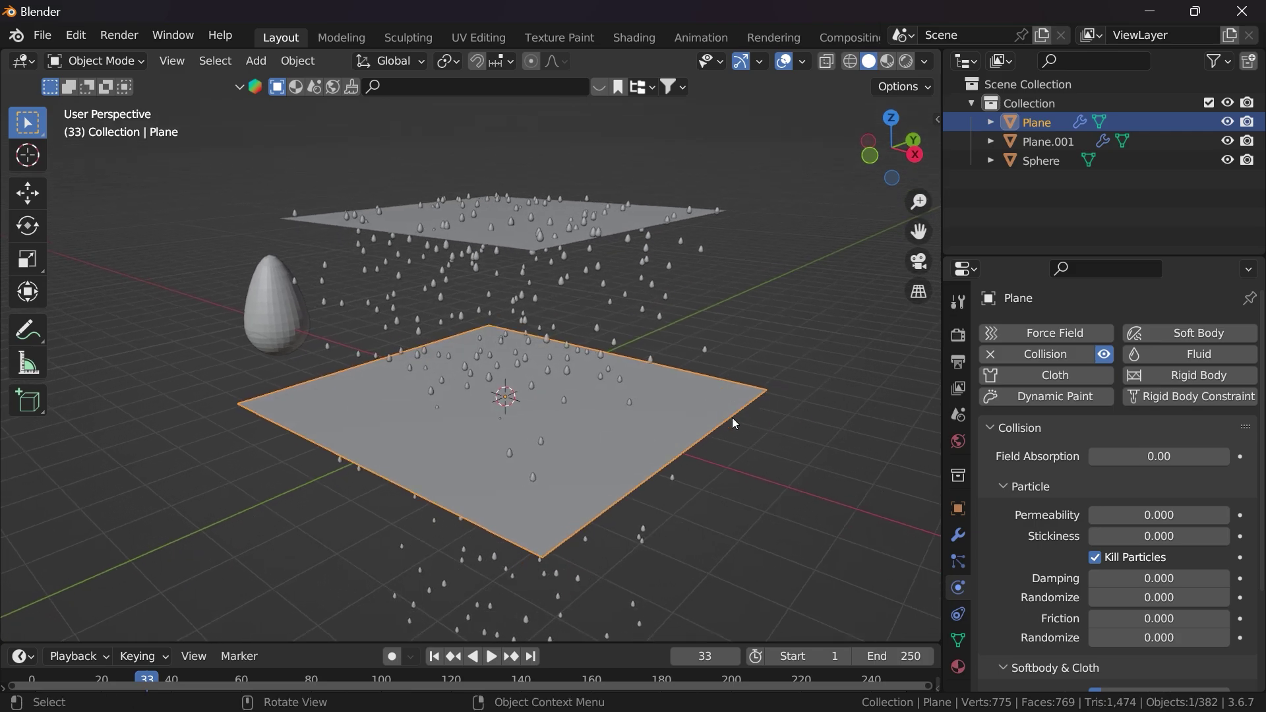
Step: Add Dynamic Paint to the ground plane as type Canvas and create its canvas surface
click(1044, 399)
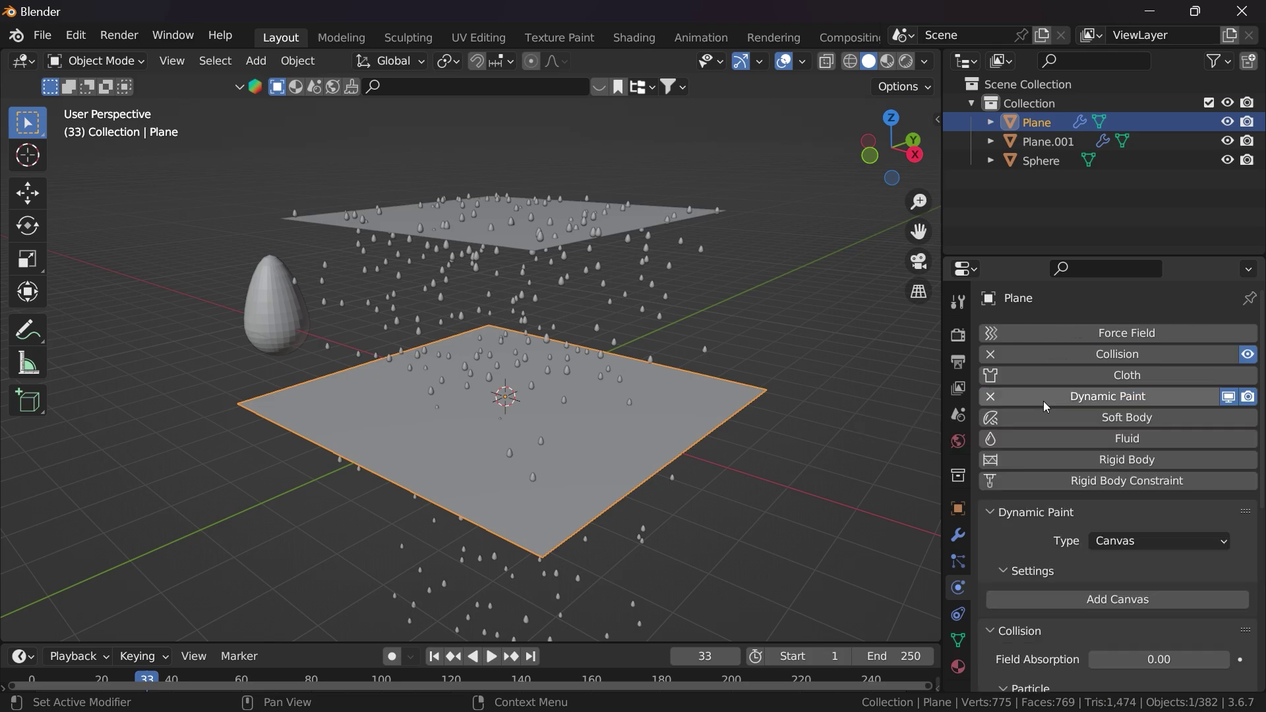
click(1126, 543)
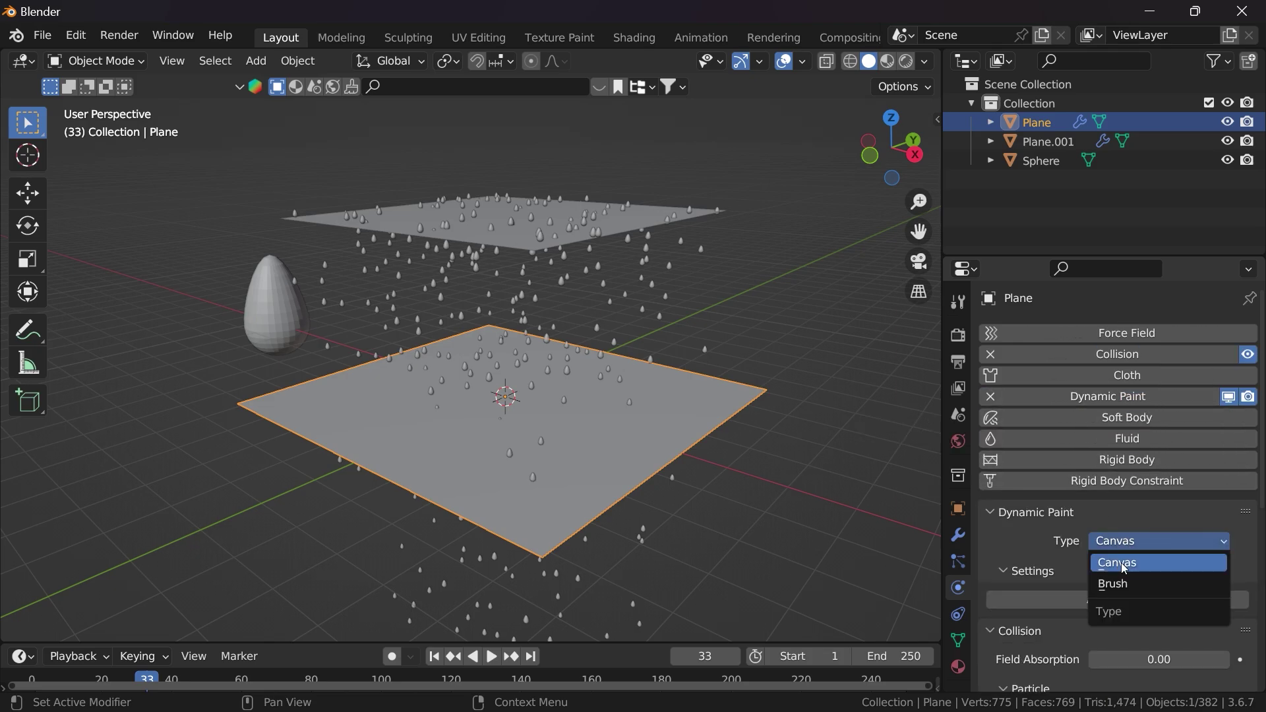
click(1122, 559)
scroll(1068, 536, down, 1)
scroll(1070, 541, down, 1)
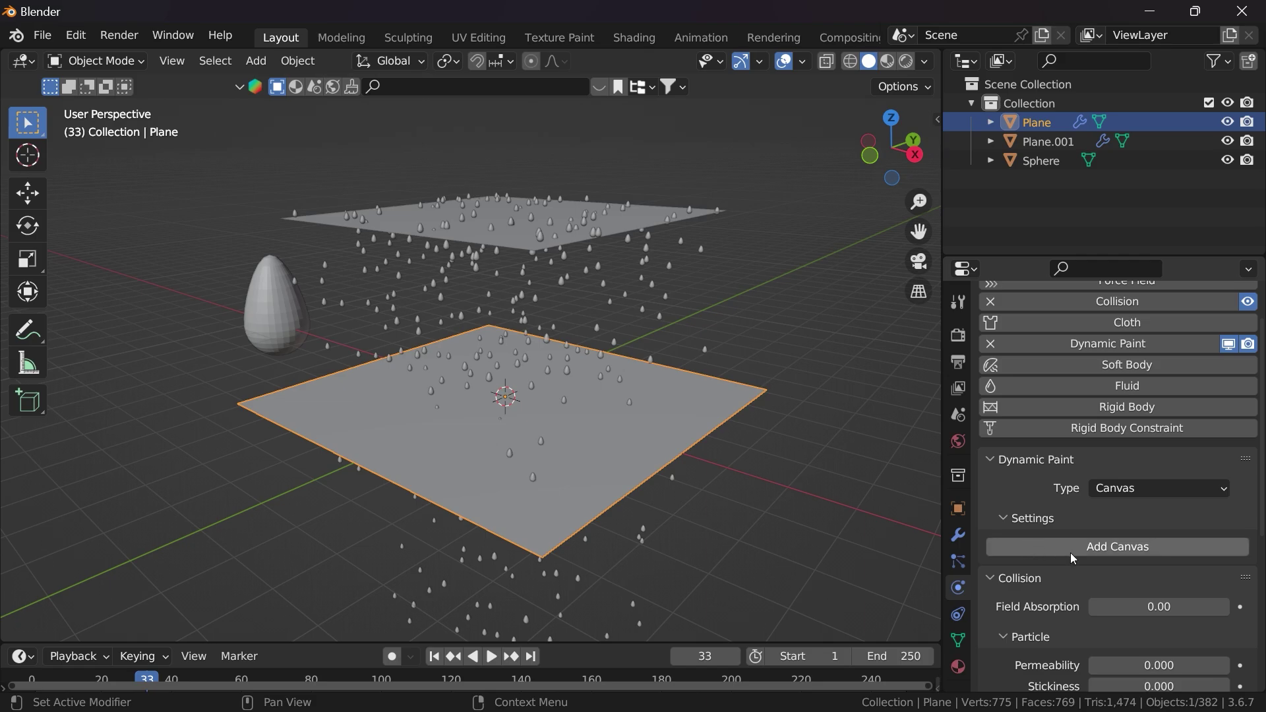
click(1116, 548)
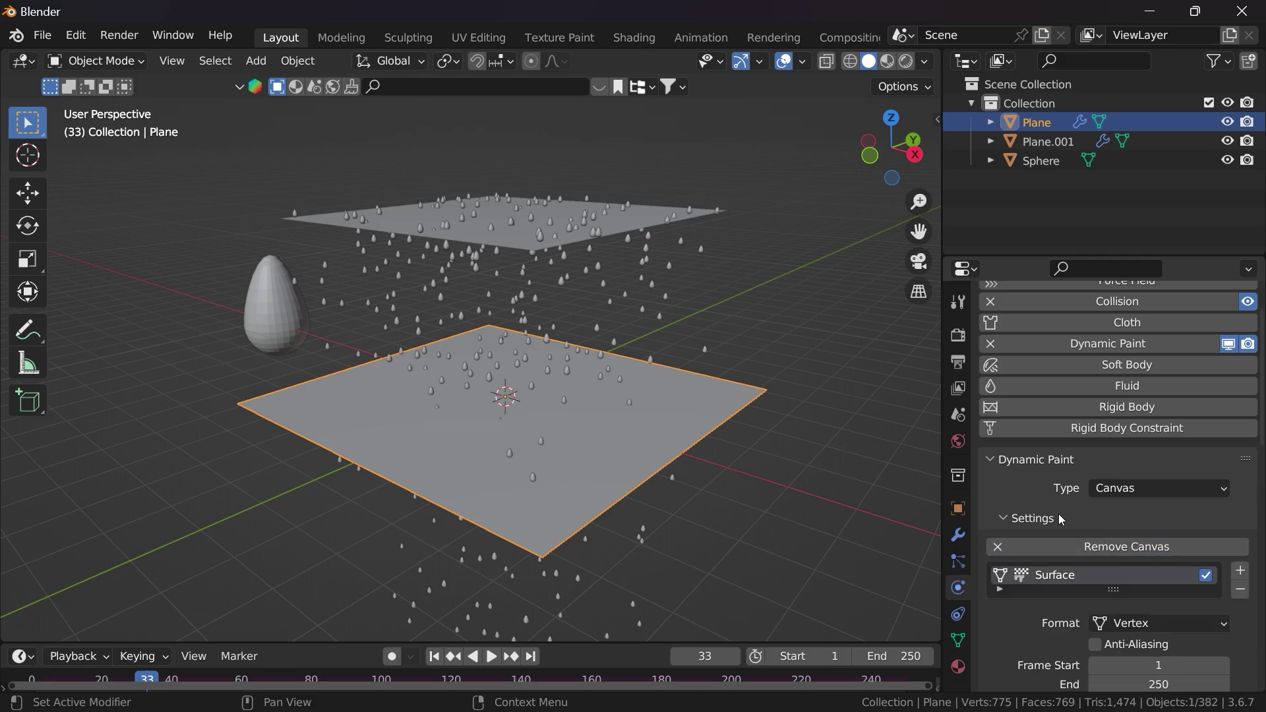
Step: Set the canvas surface type to Waves
scroll(1037, 484, down, 7)
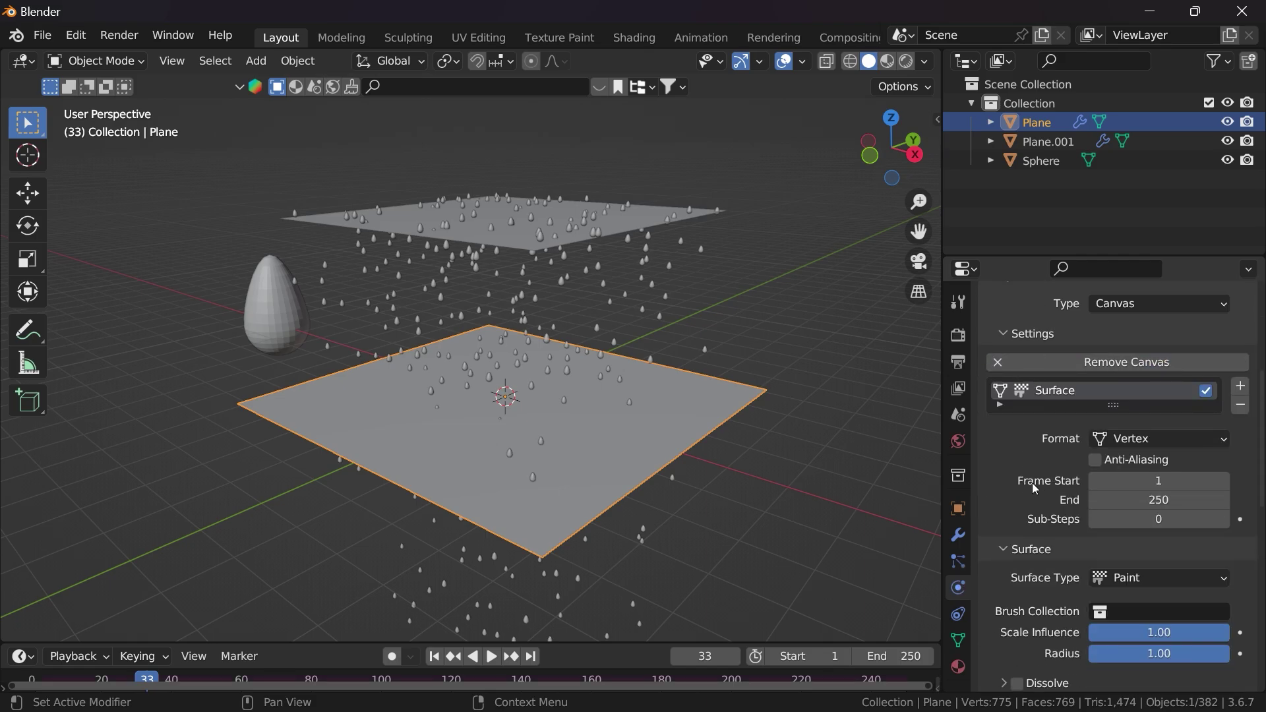
click(1156, 578)
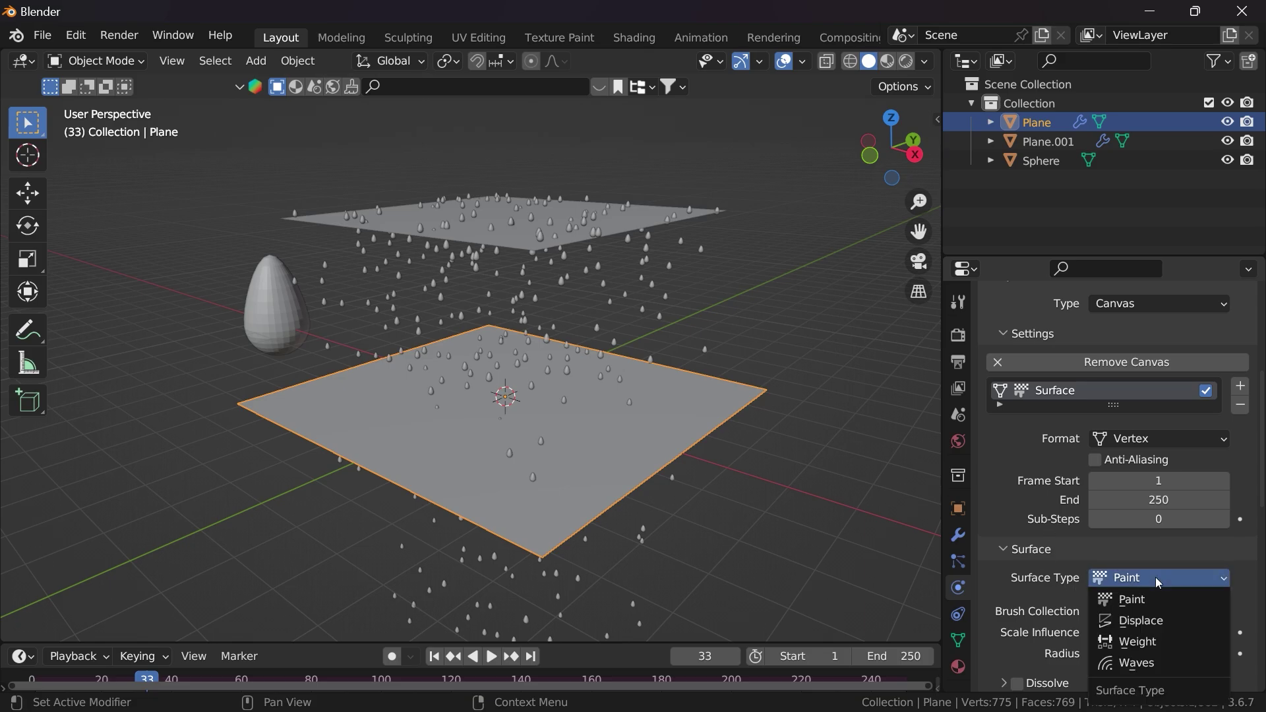
click(1142, 663)
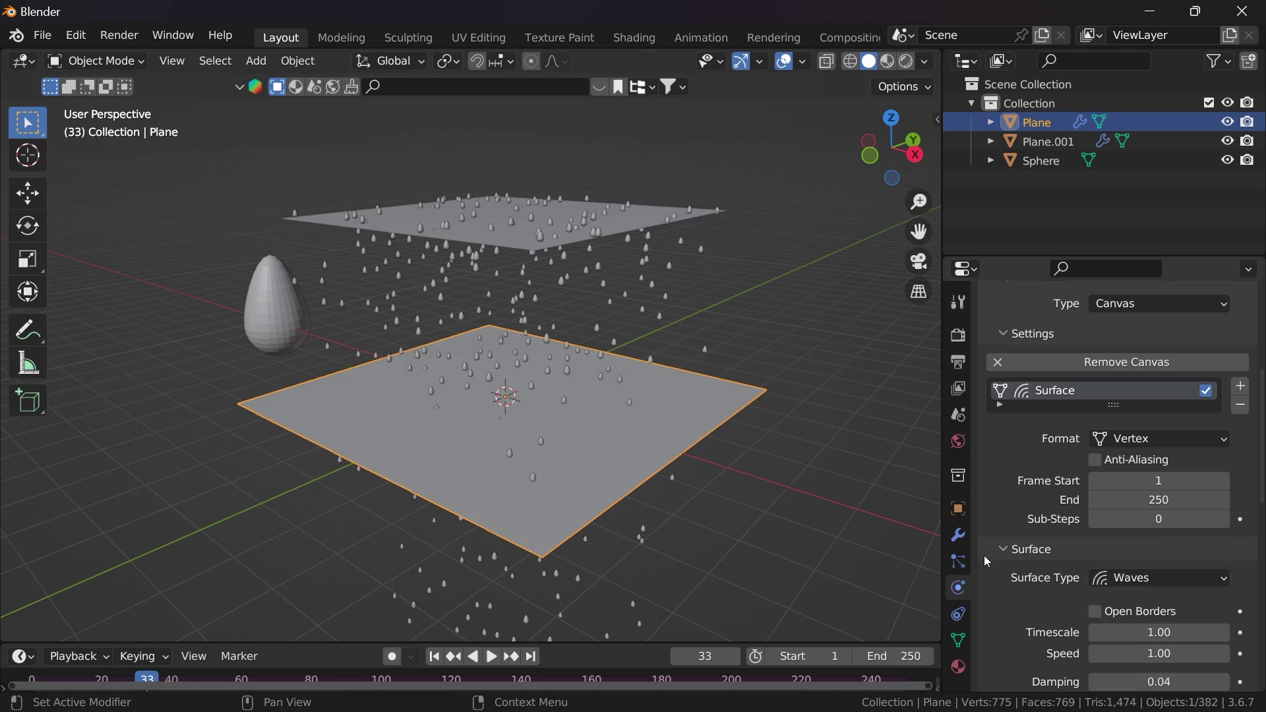
scroll(989, 551, down, 1)
scroll(991, 528, up, 4)
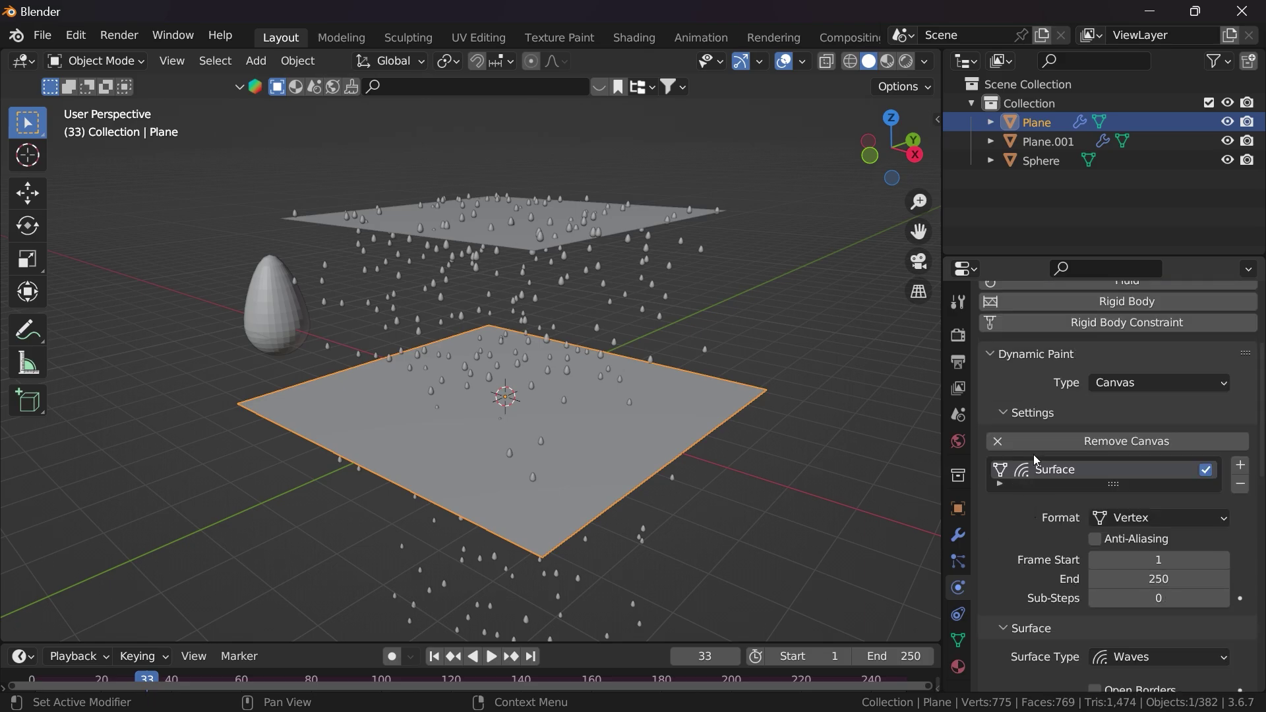
mouse_move(699, 278)
middle_down()
mouse_move(684, 290)
mouse_move(679, 279)
middle_up()
Step: Select the upper plane Plane.001 and add a Dynamic Paint Brush to it
click(644, 261)
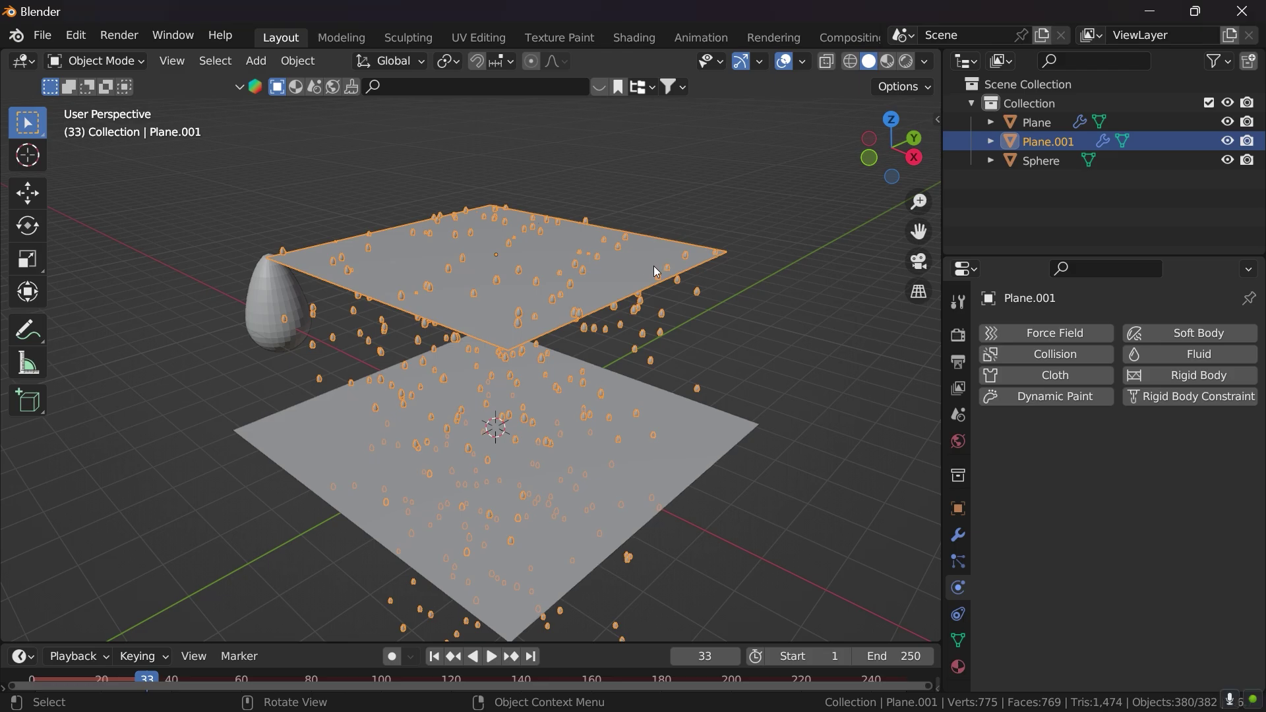
click(1059, 398)
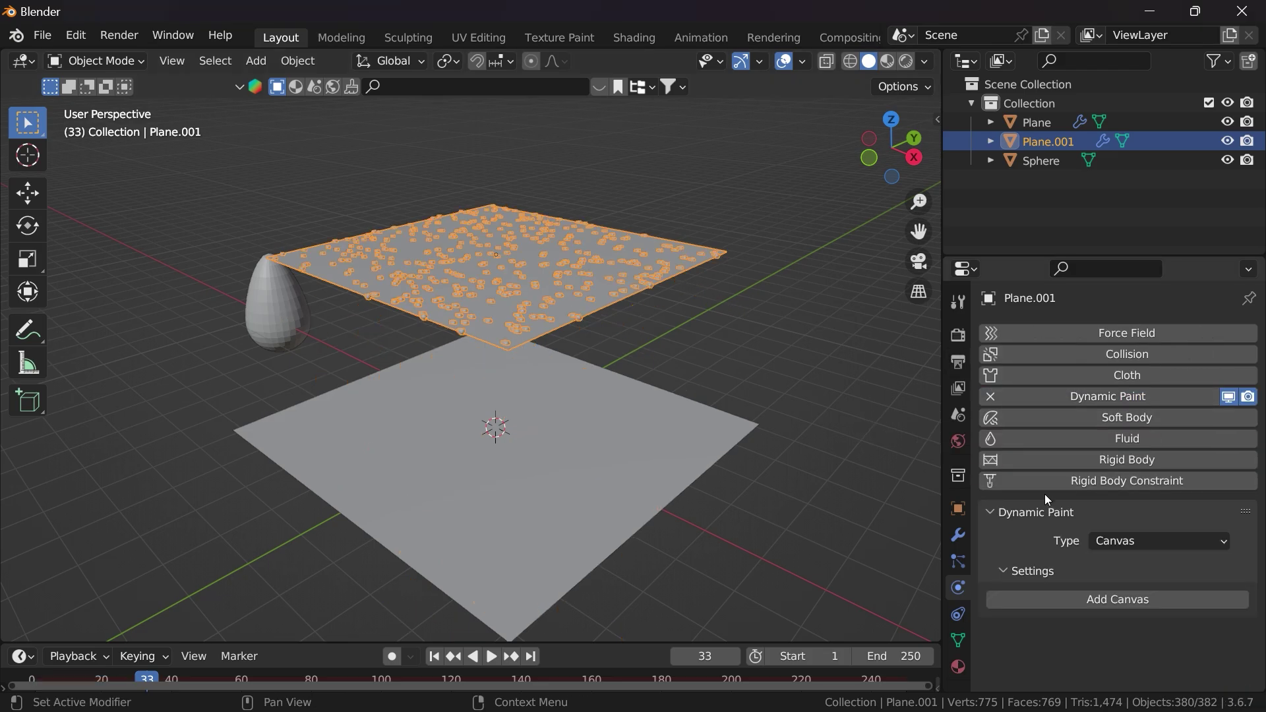
click(1132, 543)
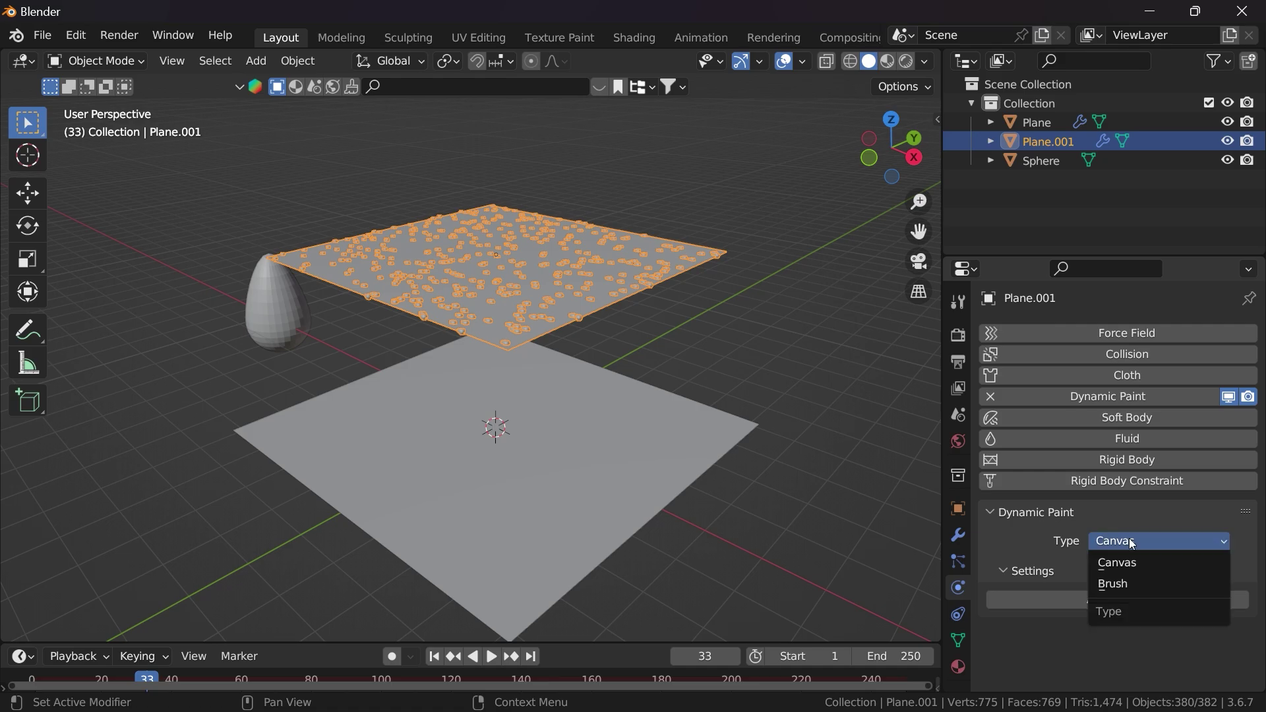
click(1121, 585)
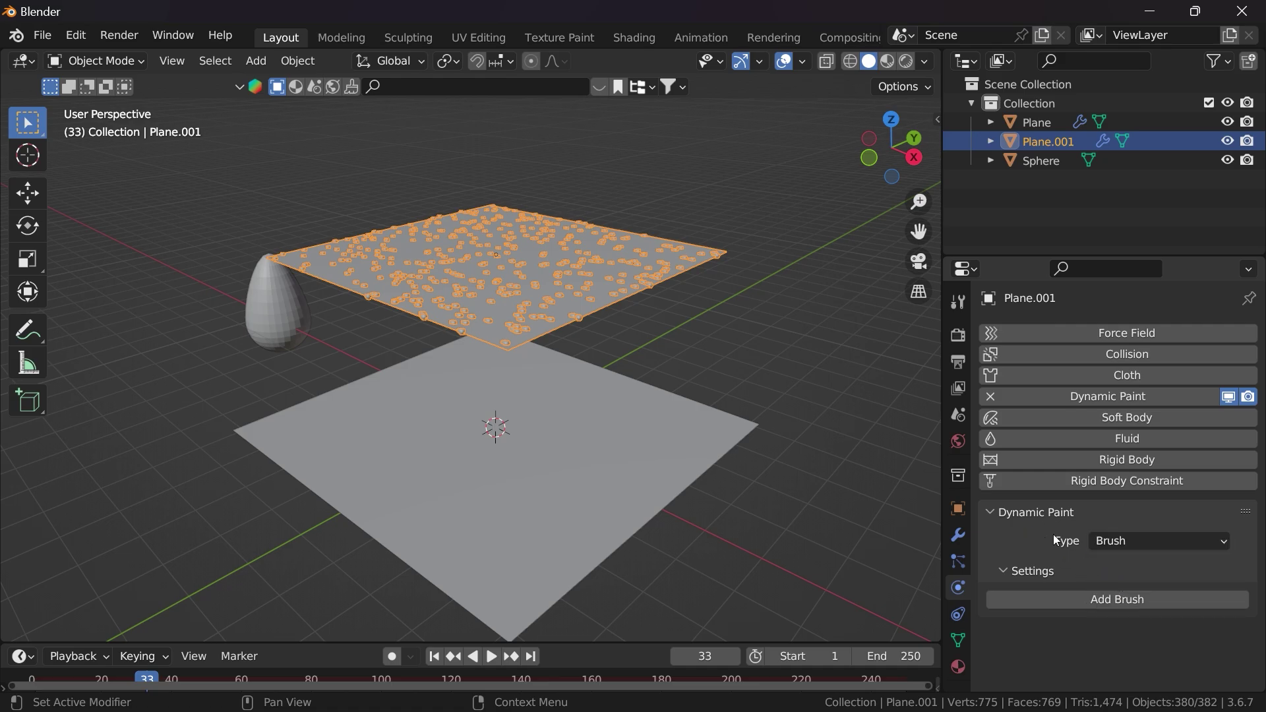
click(1114, 601)
scroll(1035, 528, down, 5)
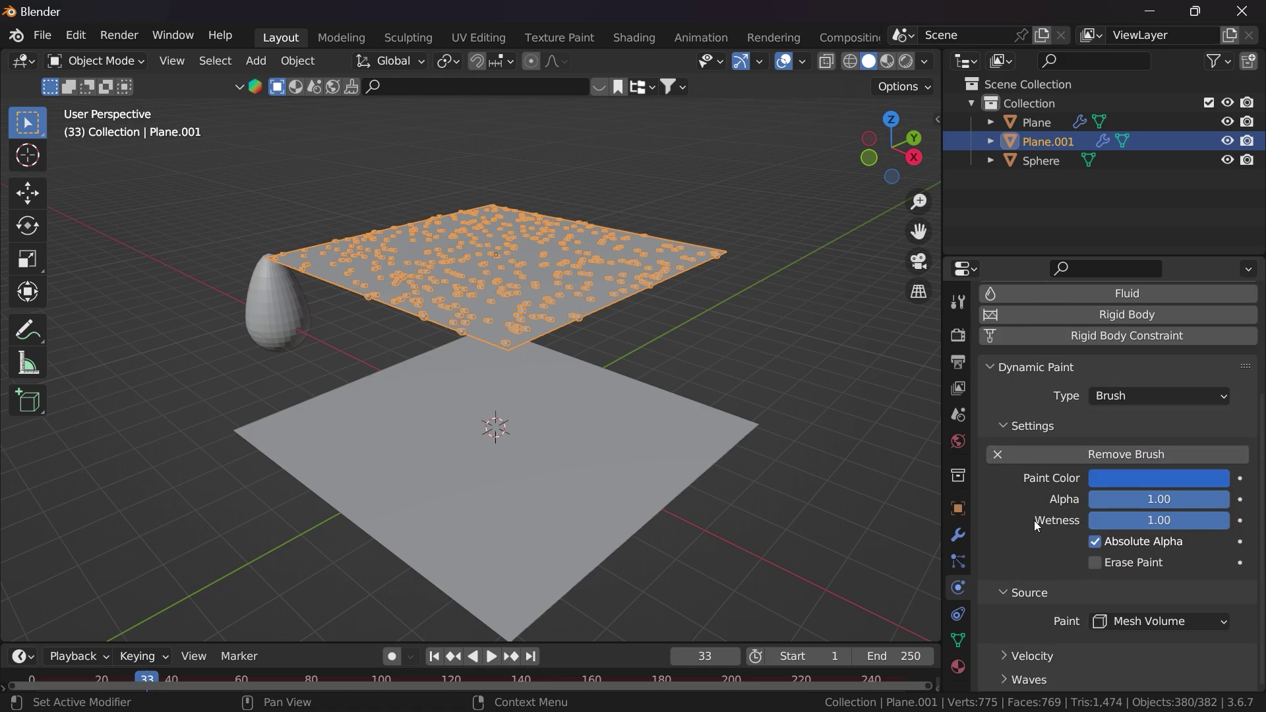
Step: Set the brush's paint source to Particle System, using ParticleSystem
click(1141, 621)
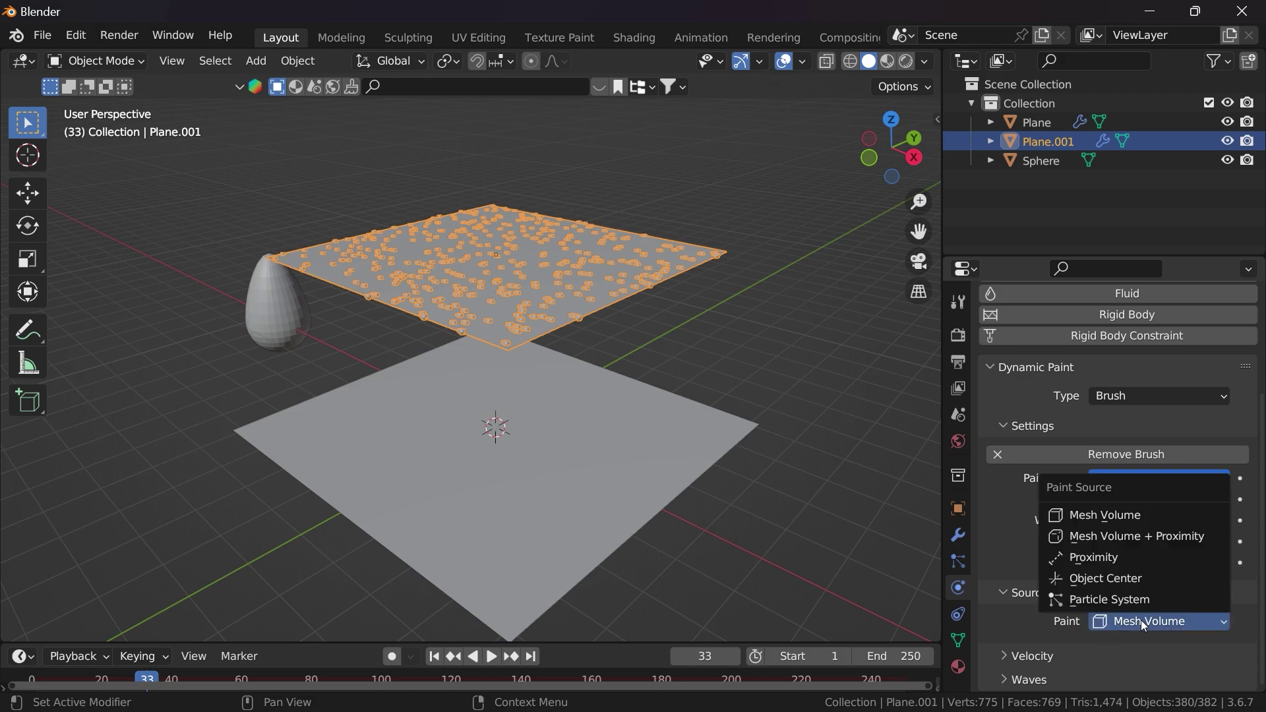
click(1111, 600)
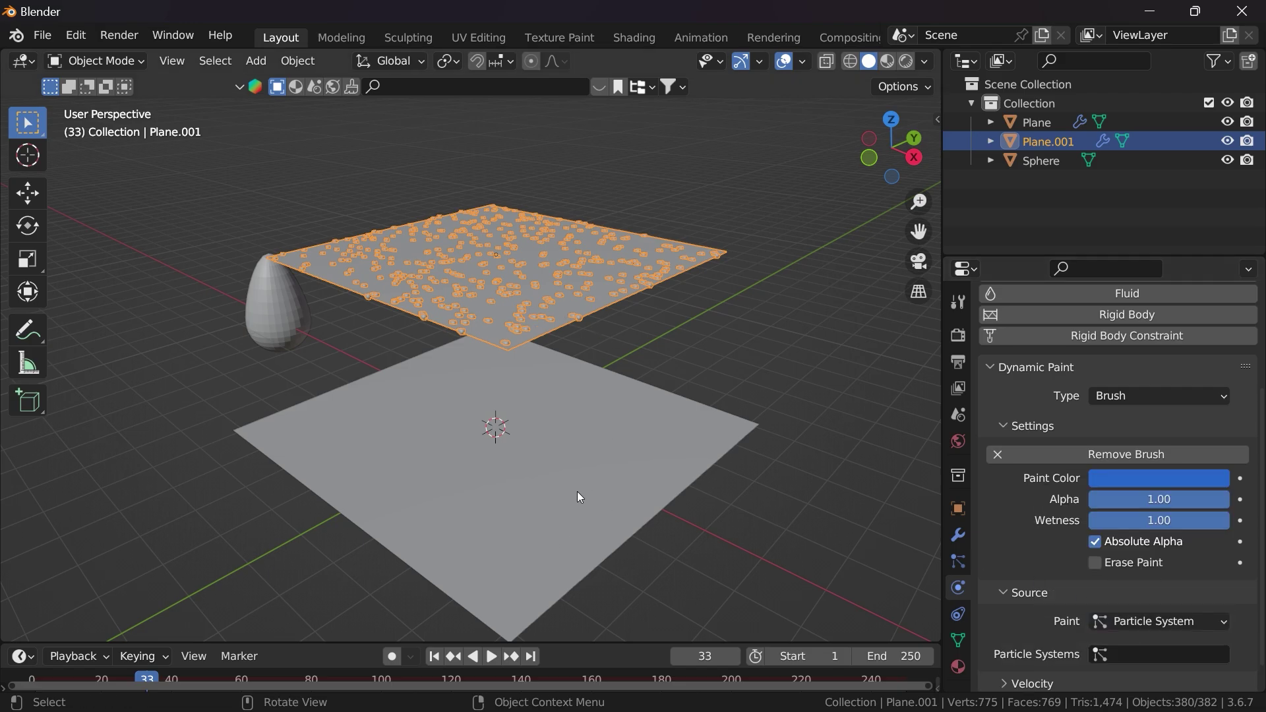
middle_drag(579, 496, 608, 340)
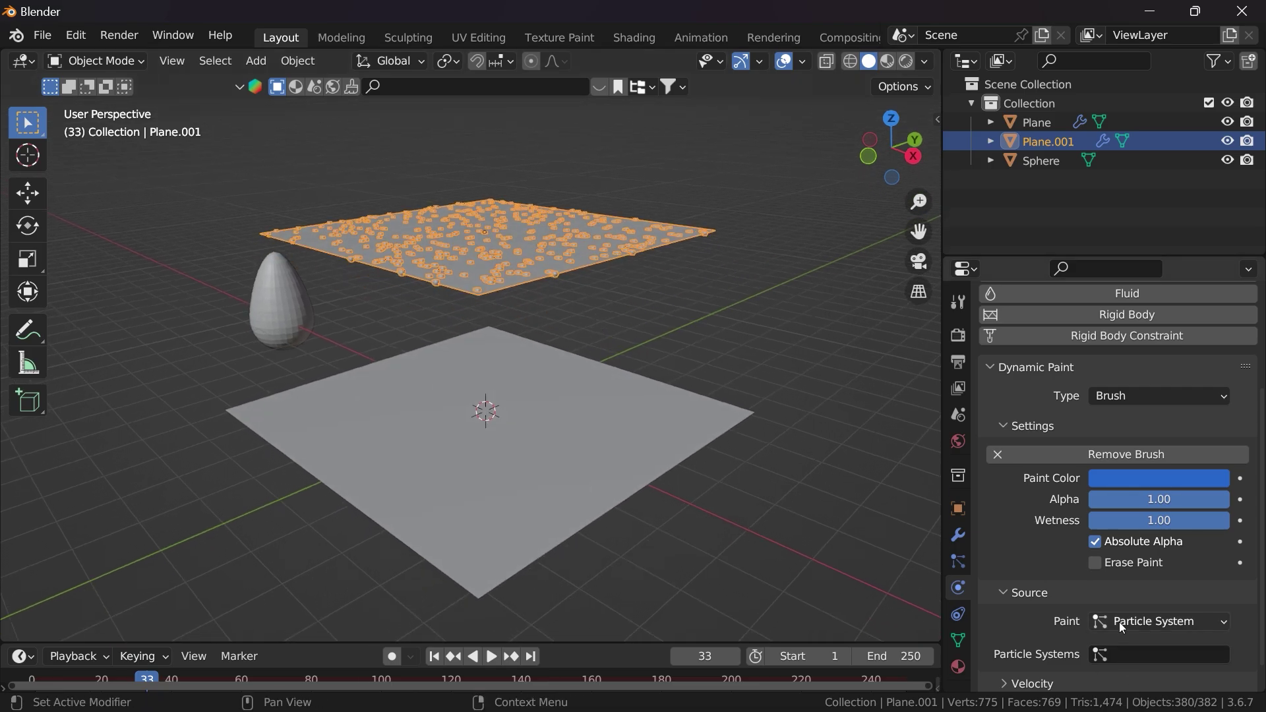
scroll(1023, 617, down, 1)
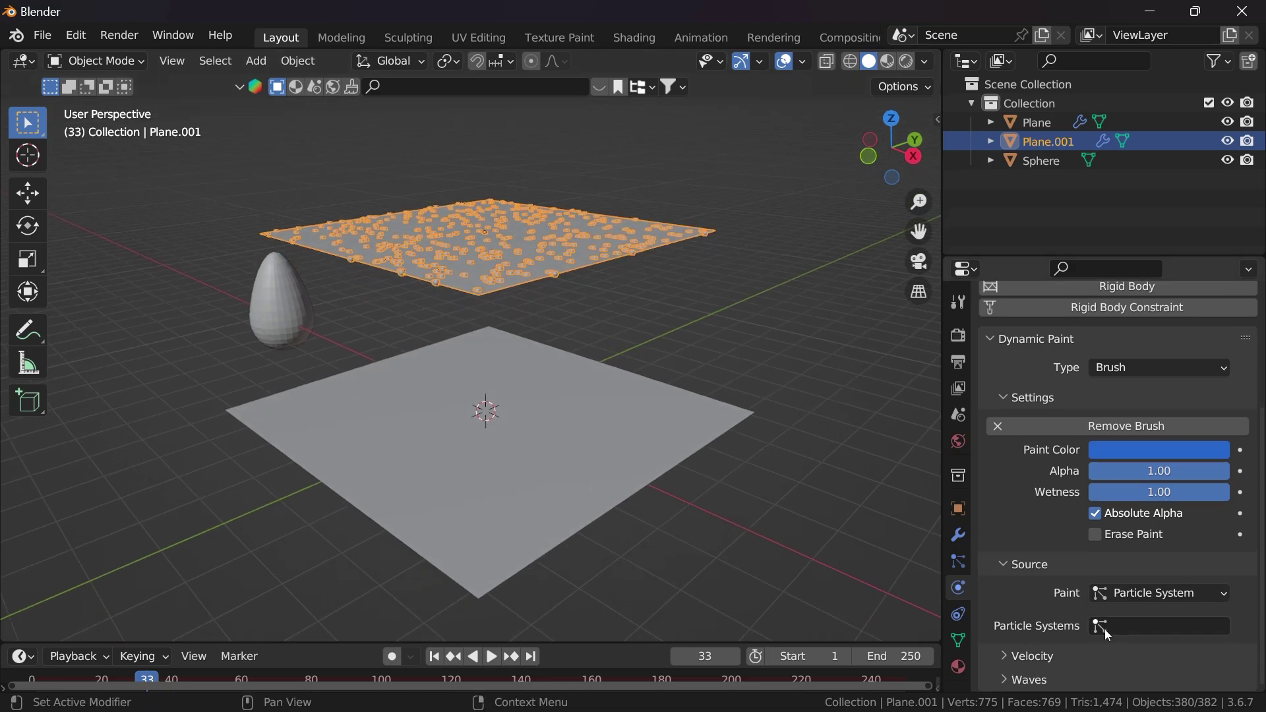
click(1105, 626)
click(1100, 428)
scroll(1003, 541, down, 2)
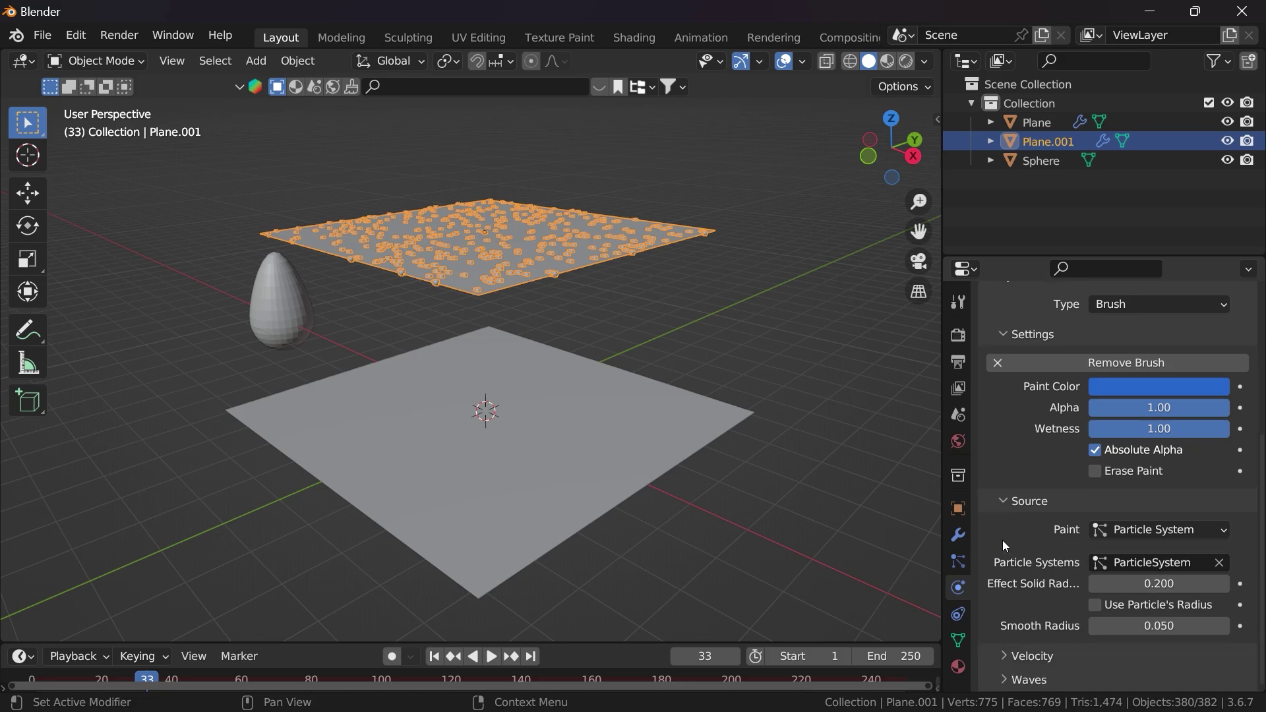
scroll(1008, 540, up, 1)
mouse_move(704, 390)
middle_down()
mouse_move(596, 372)
mouse_move(751, 617)
middle_up()
Step: Play the rain to frame 85, then select the ground plane and show its modifier settings
click(493, 658)
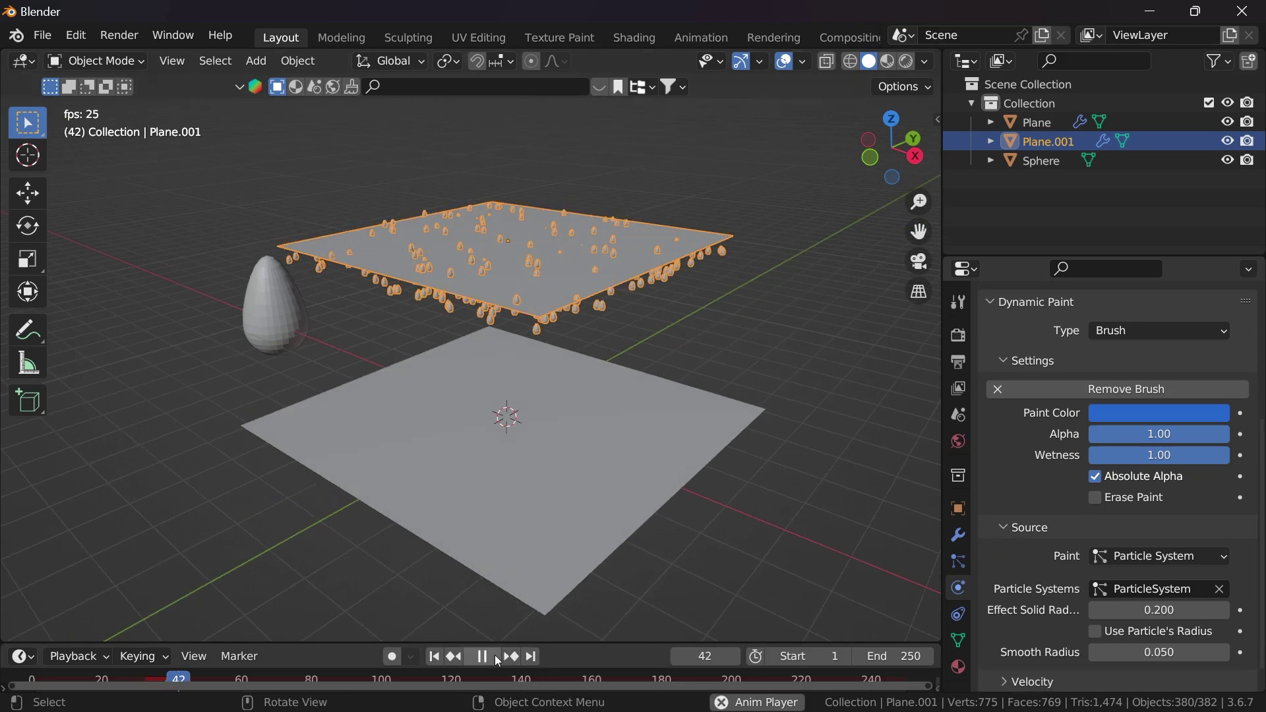
click(482, 657)
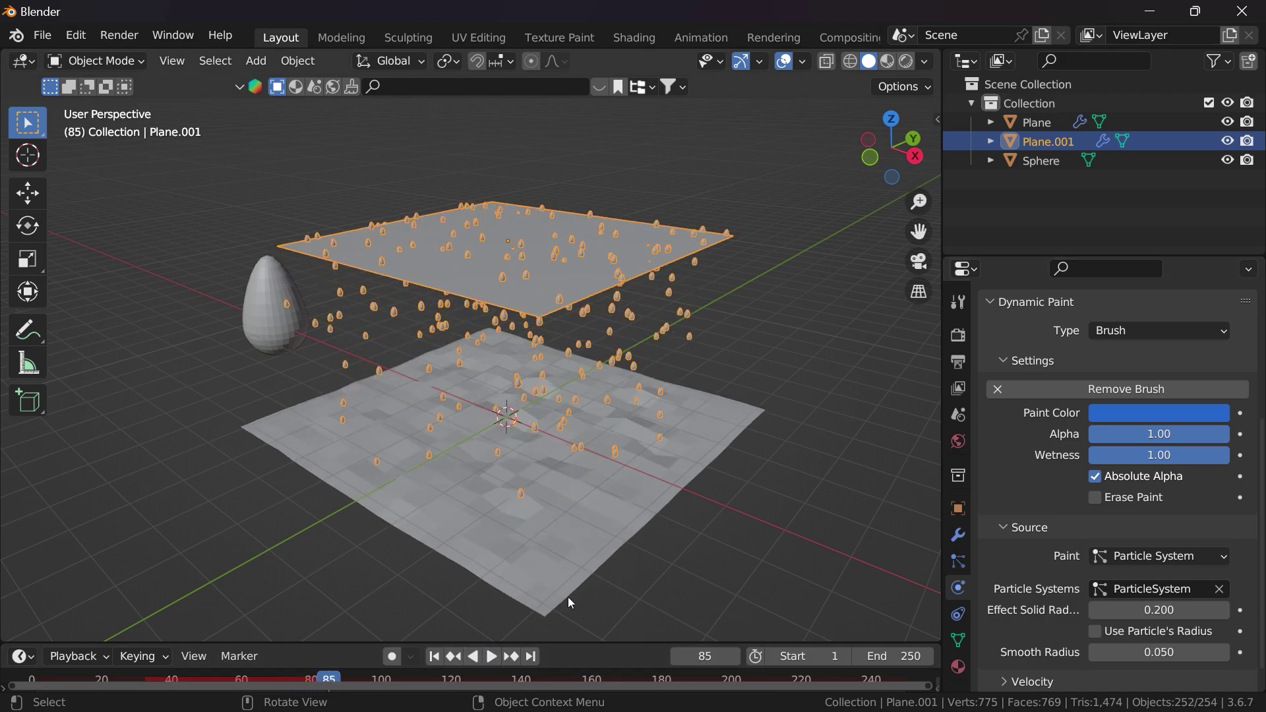
mouse_move(568, 596)
middle_down()
mouse_move(616, 485)
mouse_move(556, 484)
mouse_move(584, 492)
mouse_move(573, 455)
mouse_move(726, 472)
mouse_move(701, 462)
middle_up()
click(752, 403)
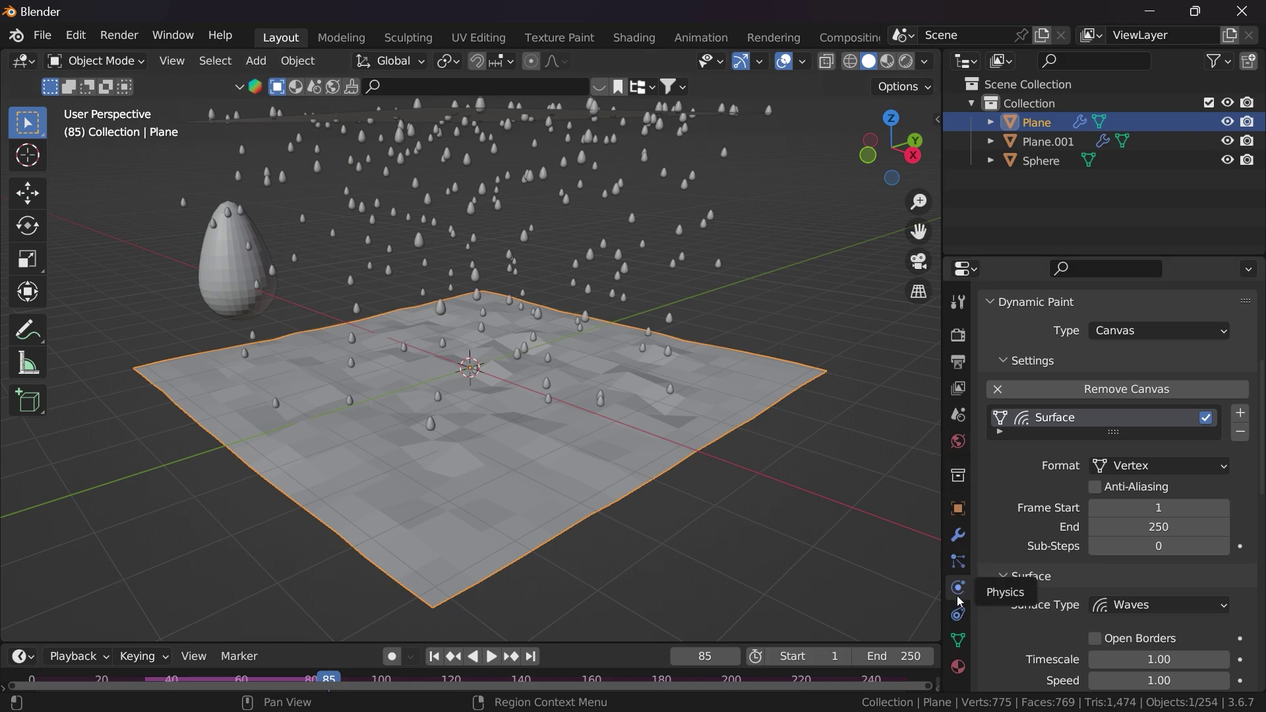
click(959, 535)
Step: Add a Subdivision Surface modifier to the ground plane with Levels Viewport 2
click(1035, 337)
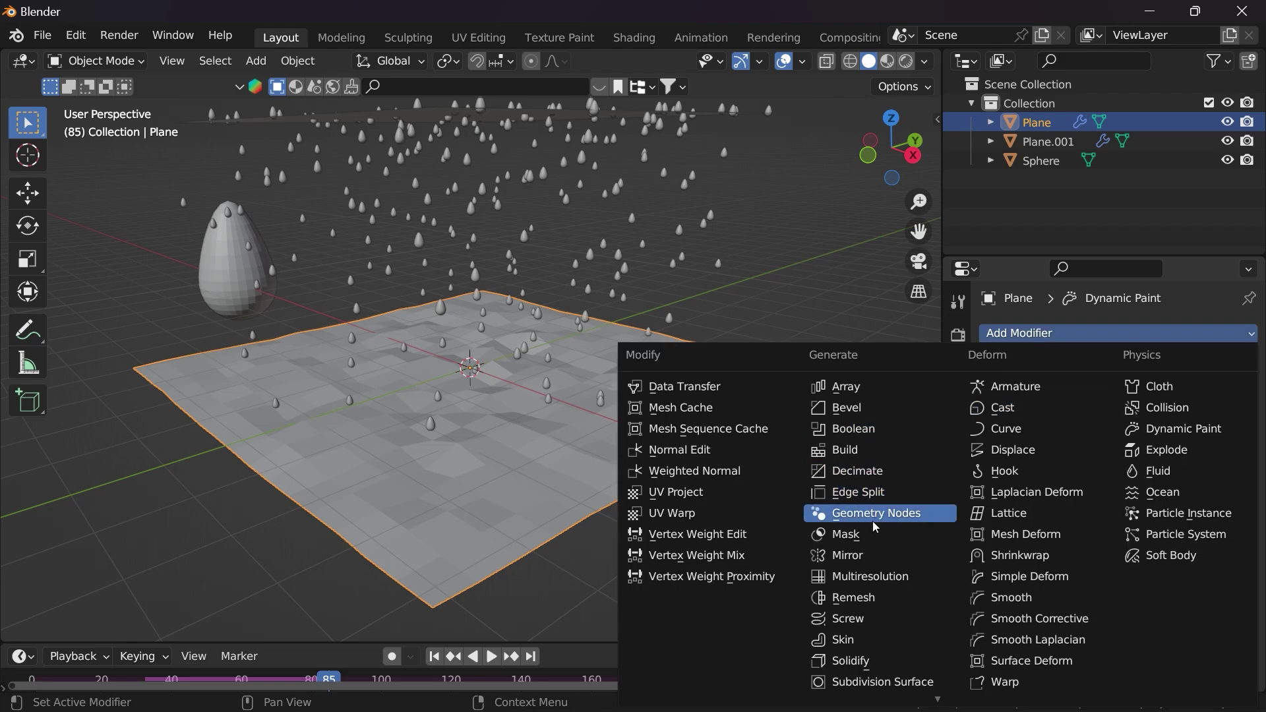
click(886, 684)
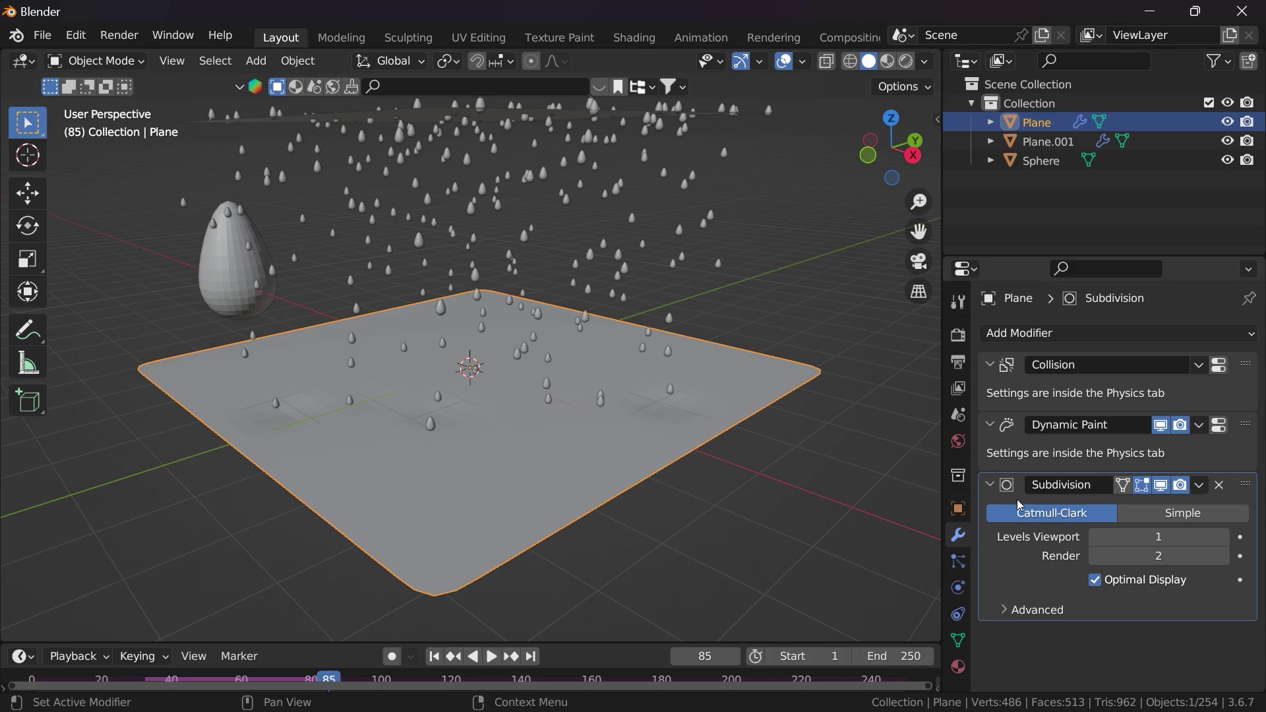
click(1147, 537)
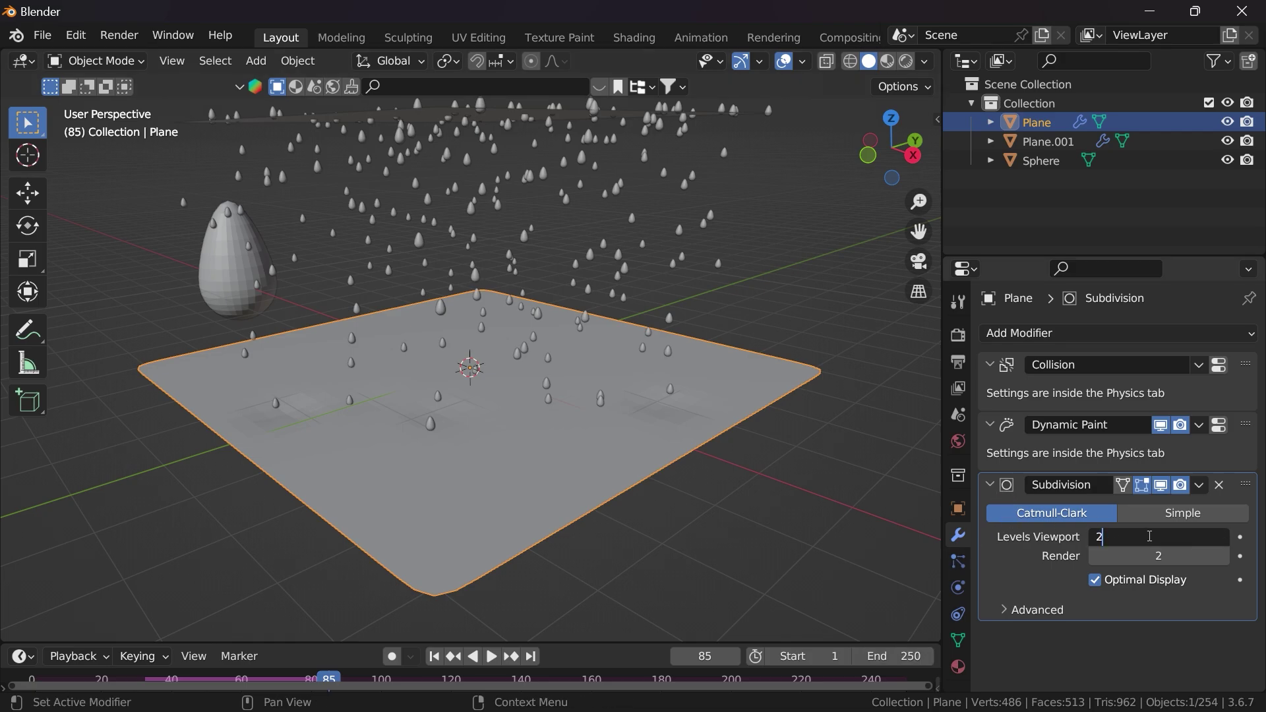
key(Return)
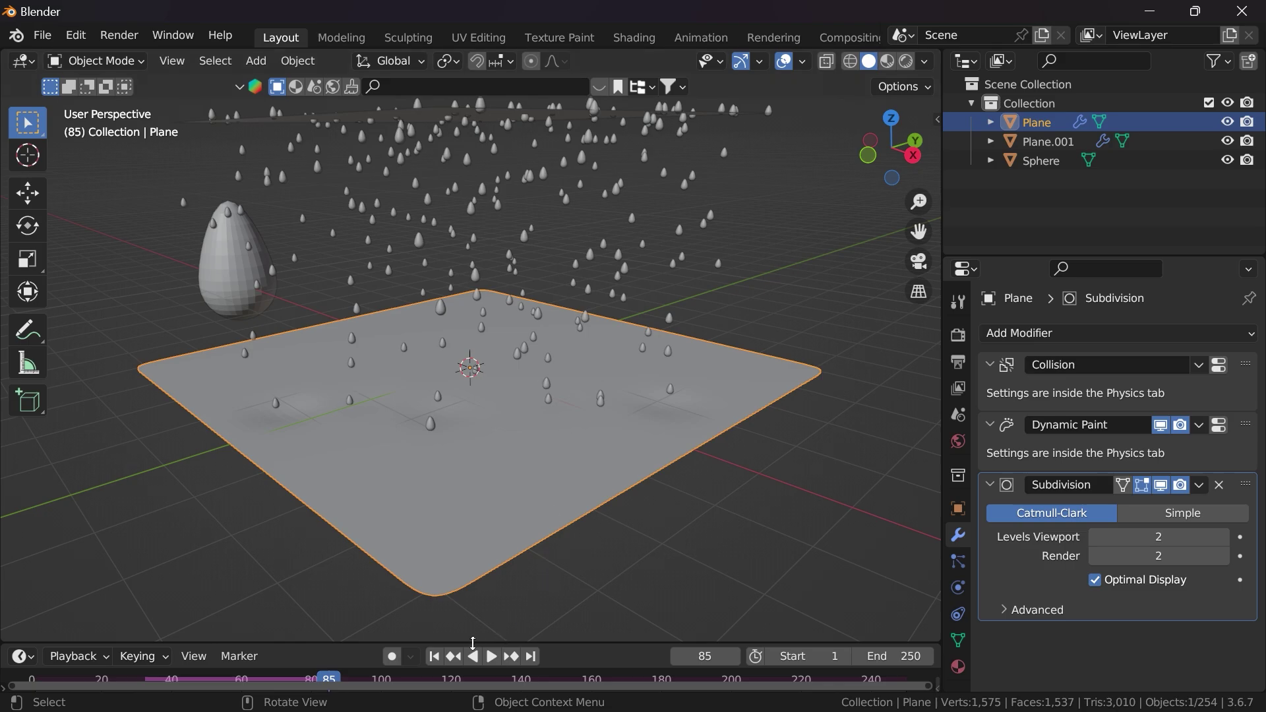
Step: Rewind to the first frame and replay the rain simulation to watch the ripples
click(434, 657)
click(491, 656)
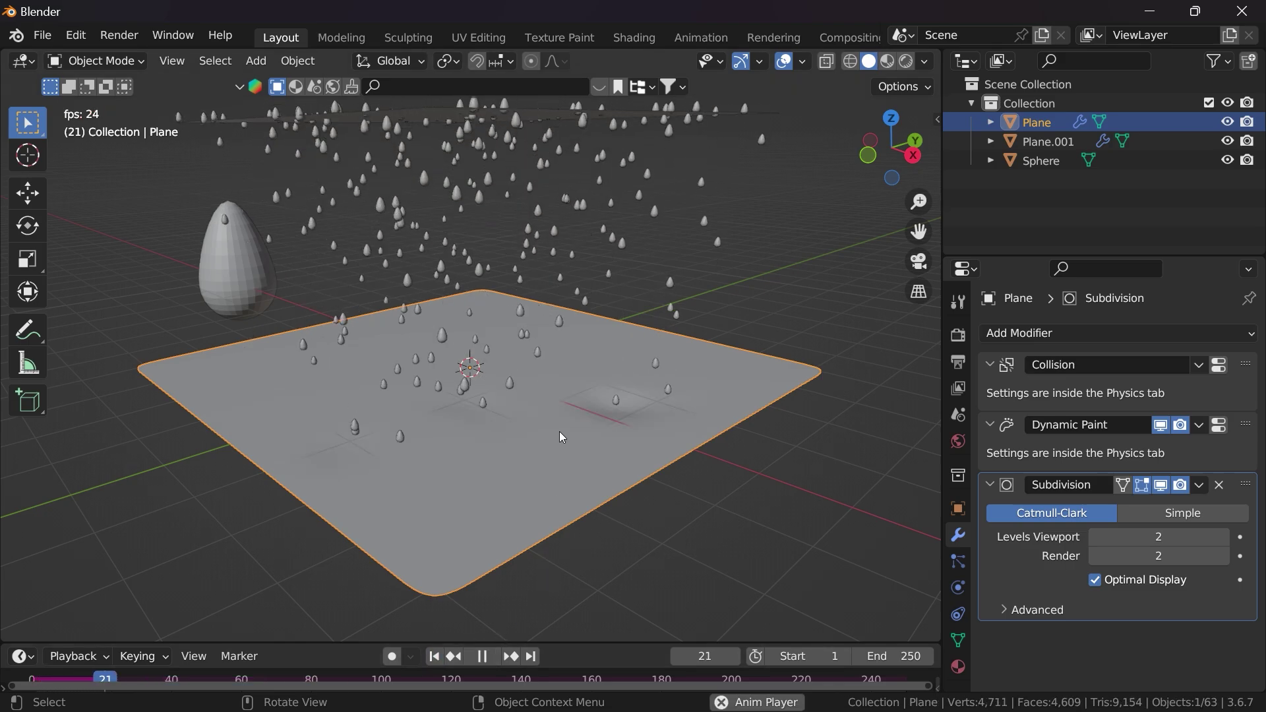
middle_drag(559, 432, 529, 403)
scroll(573, 434, up, 5)
scroll(575, 366, down, 6)
scroll(539, 395, down, 5)
scroll(529, 402, down, 2)
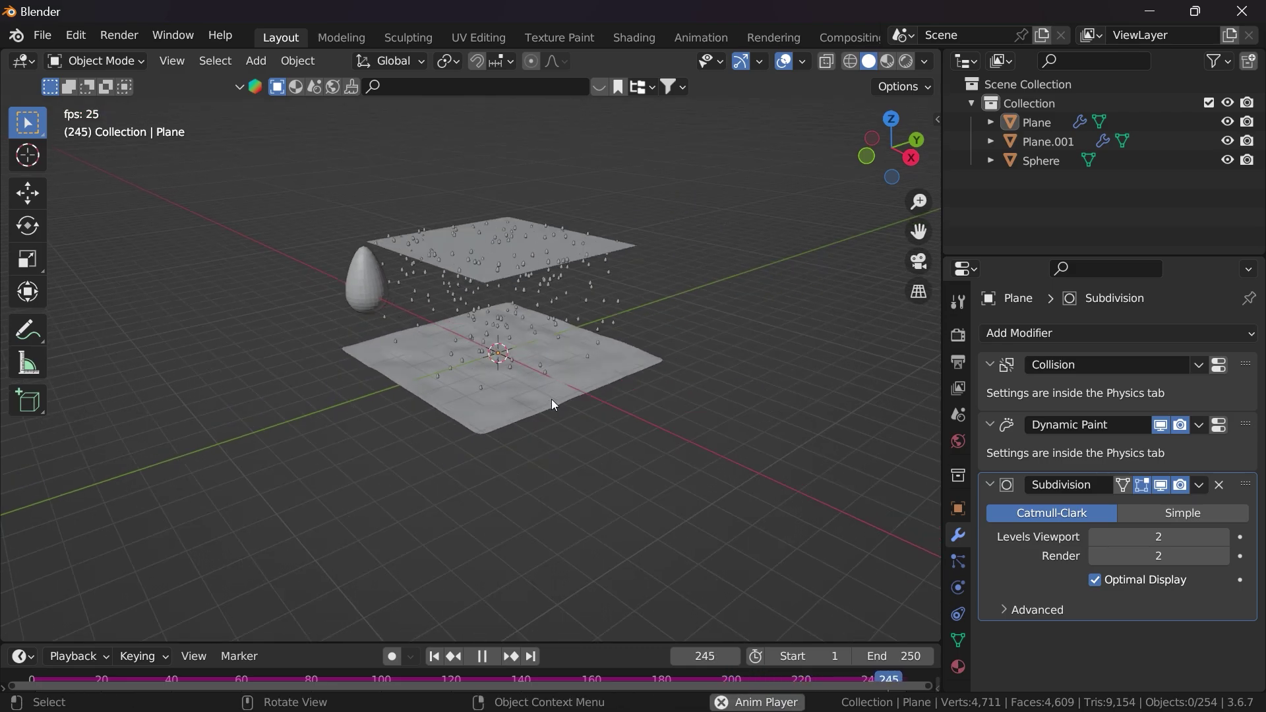
scroll(561, 403, up, 2)
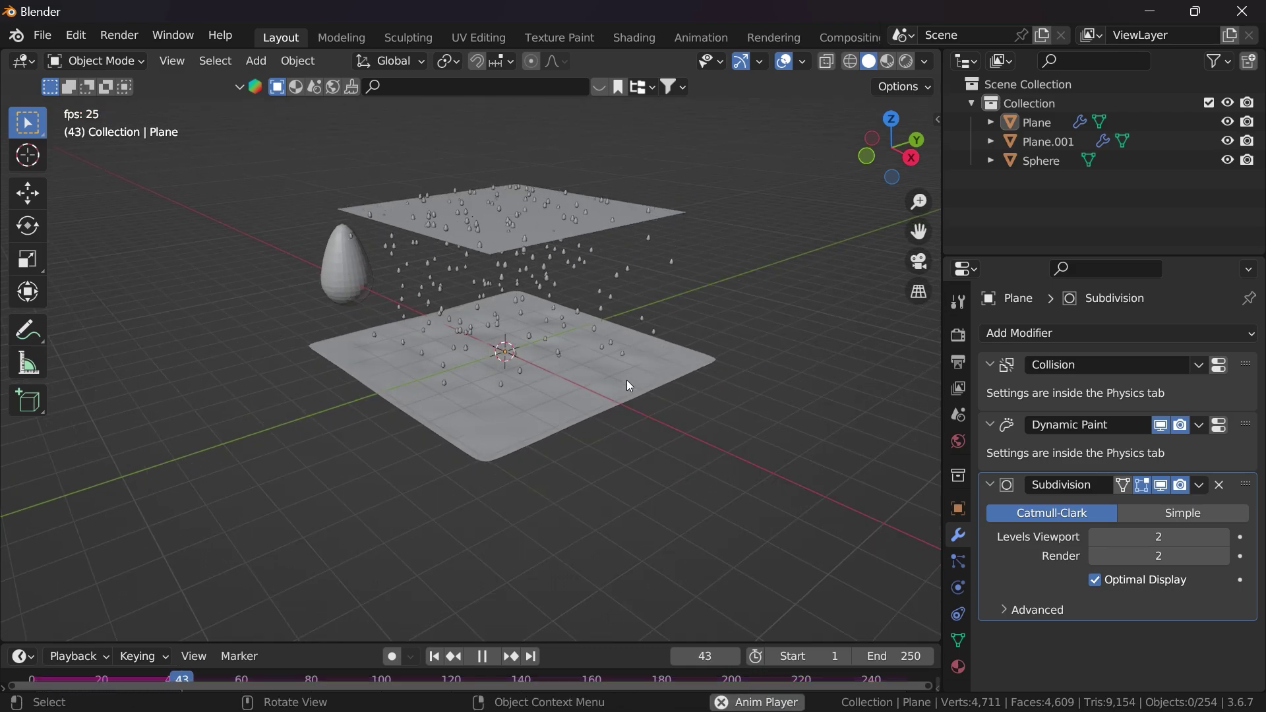
Step: Stop playback, rewind to frame 1 and select the ground plane
click(483, 656)
click(434, 656)
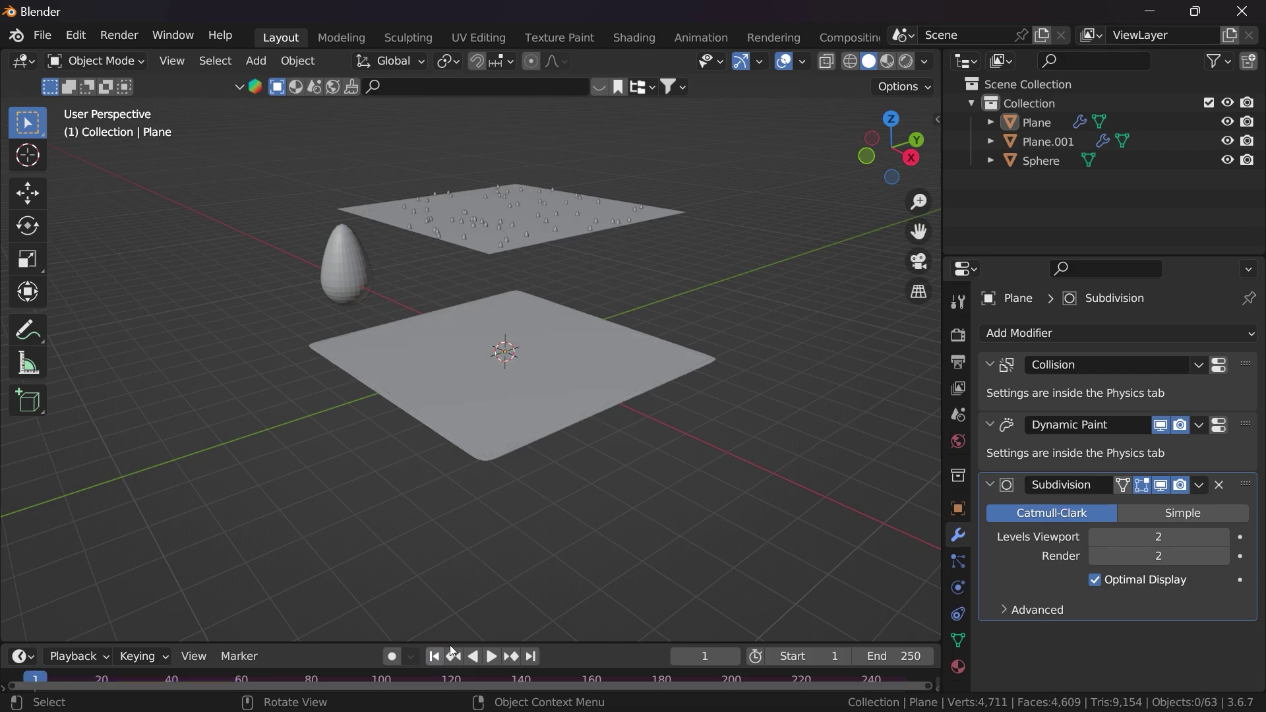
click(617, 348)
Step: Subdivide the ground plane's mesh twice in Edit Mode, reaching 1,024 faces
key(Tab)
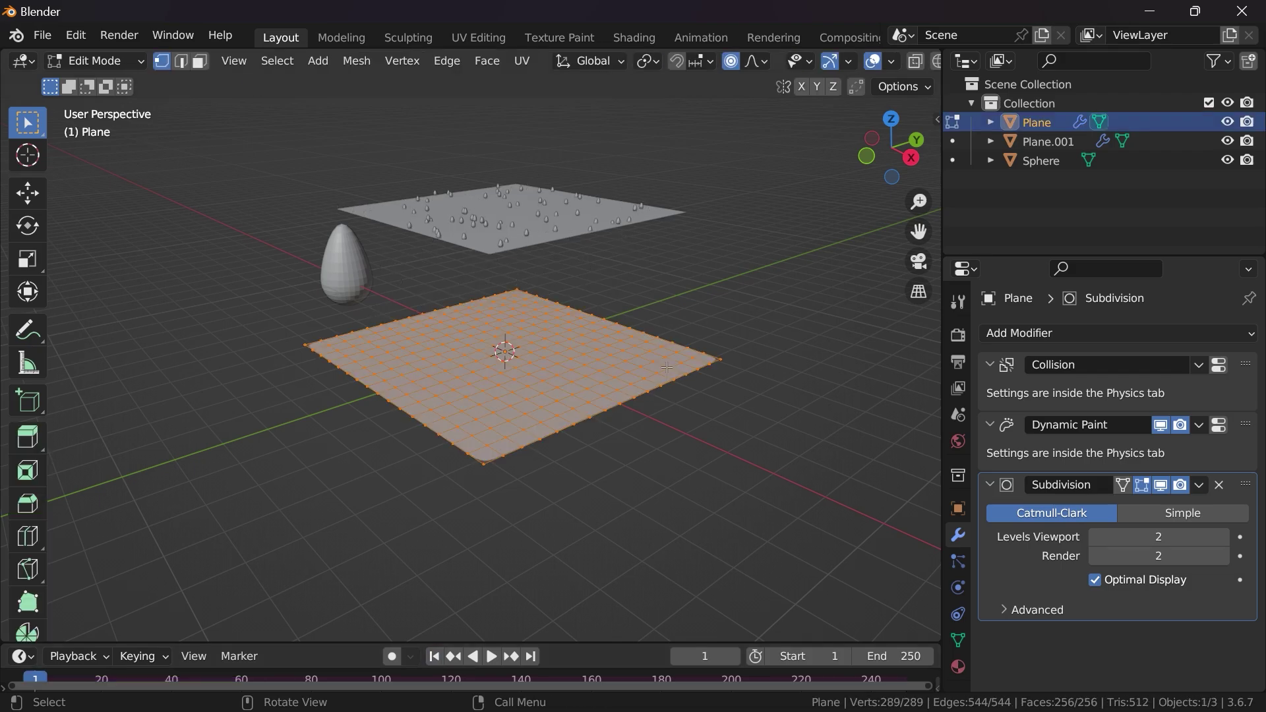
right_click(583, 351)
click(488, 285)
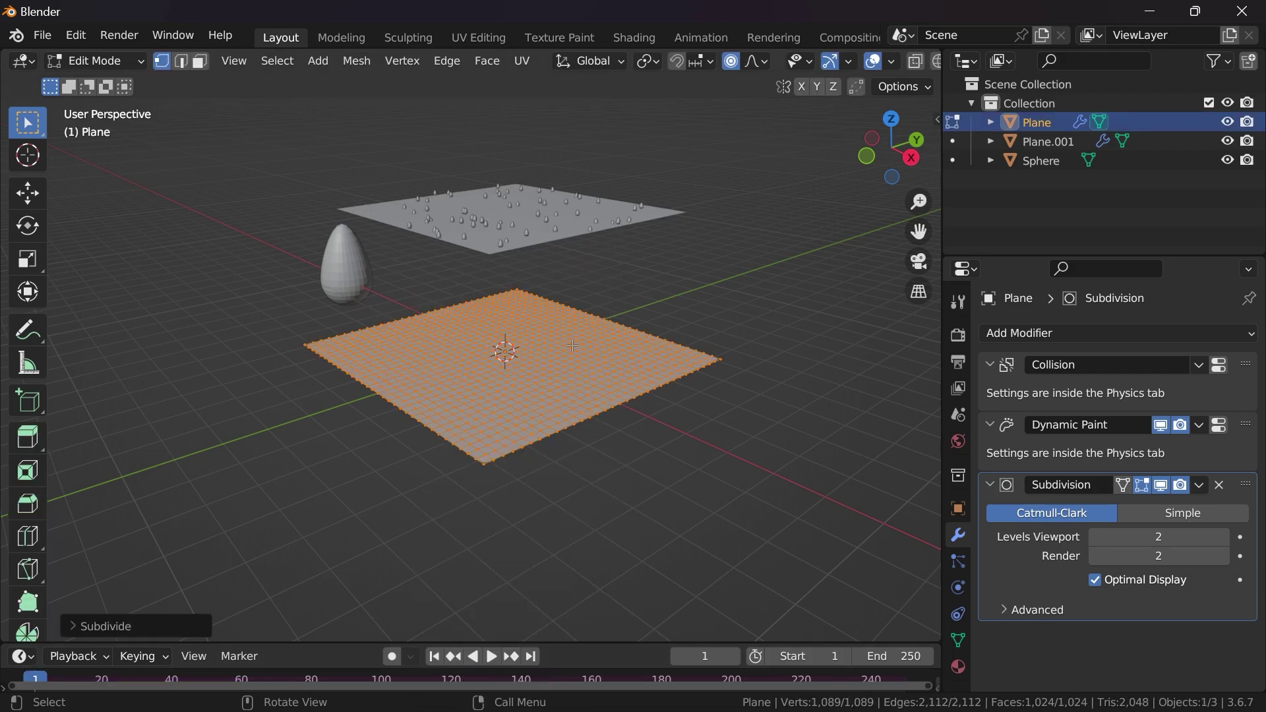
right_click(505, 293)
click(489, 285)
key(Tab)
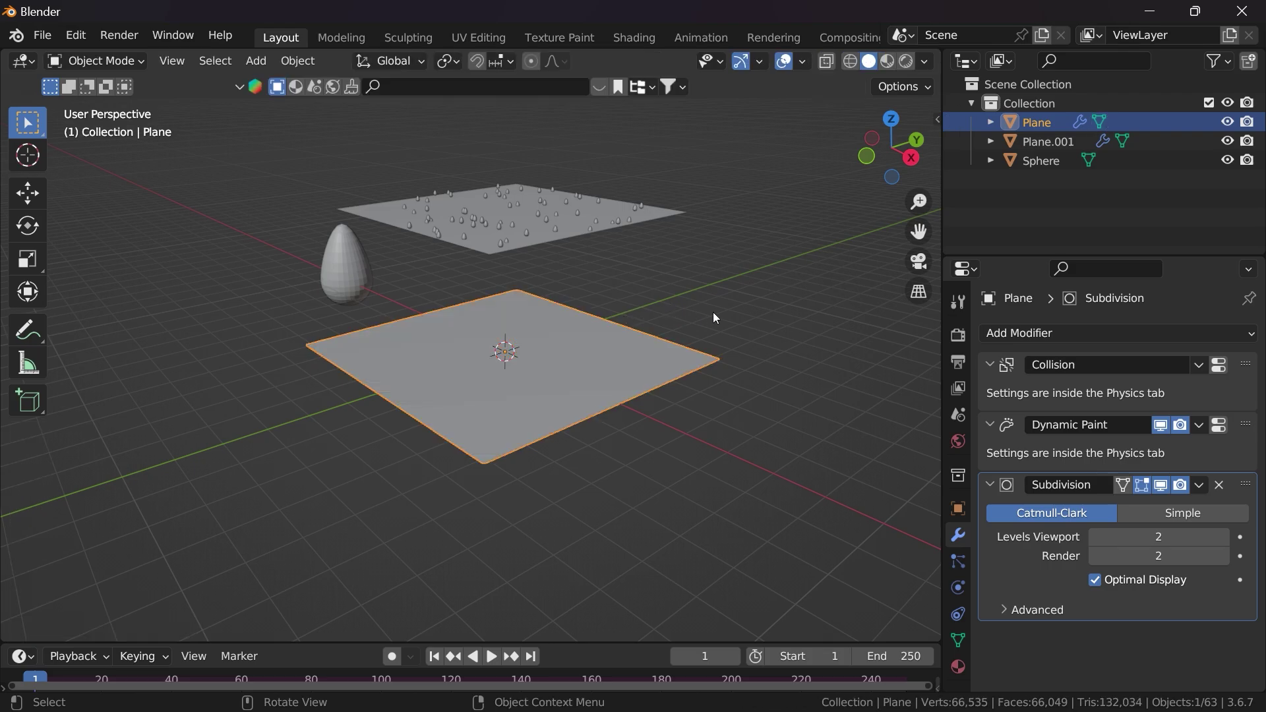
click(714, 311)
scroll(580, 374, up, 2)
Step: Play the rain to frame 194, watching fine ripples spread across the ground plane
click(492, 657)
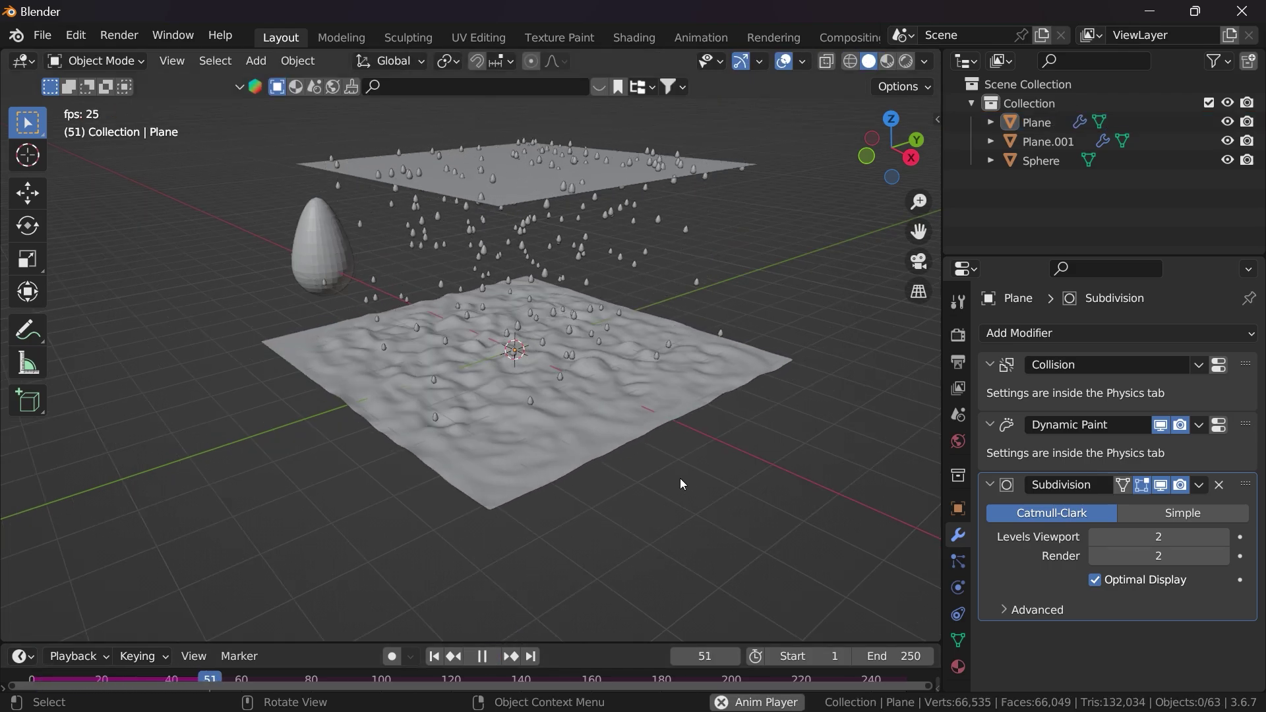
scroll(594, 463, up, 3)
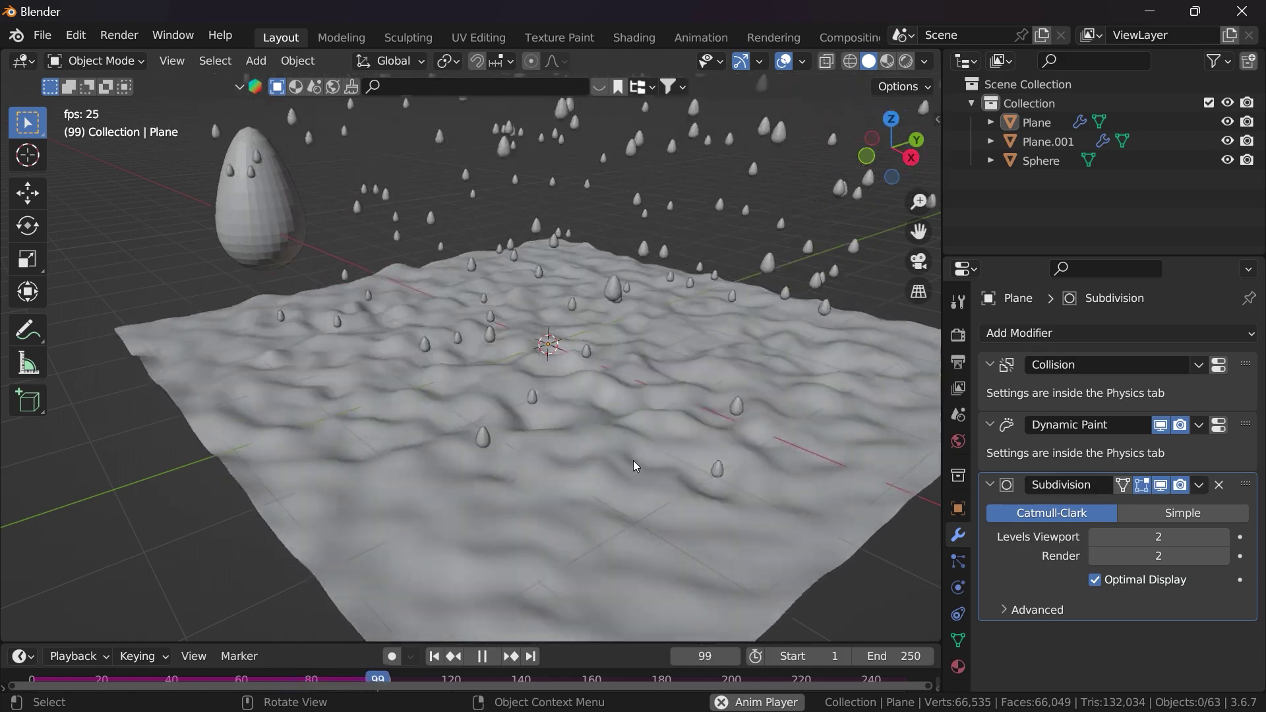
scroll(638, 451, down, 5)
middle_drag(642, 405, 619, 399)
middle_drag(562, 331, 512, 319)
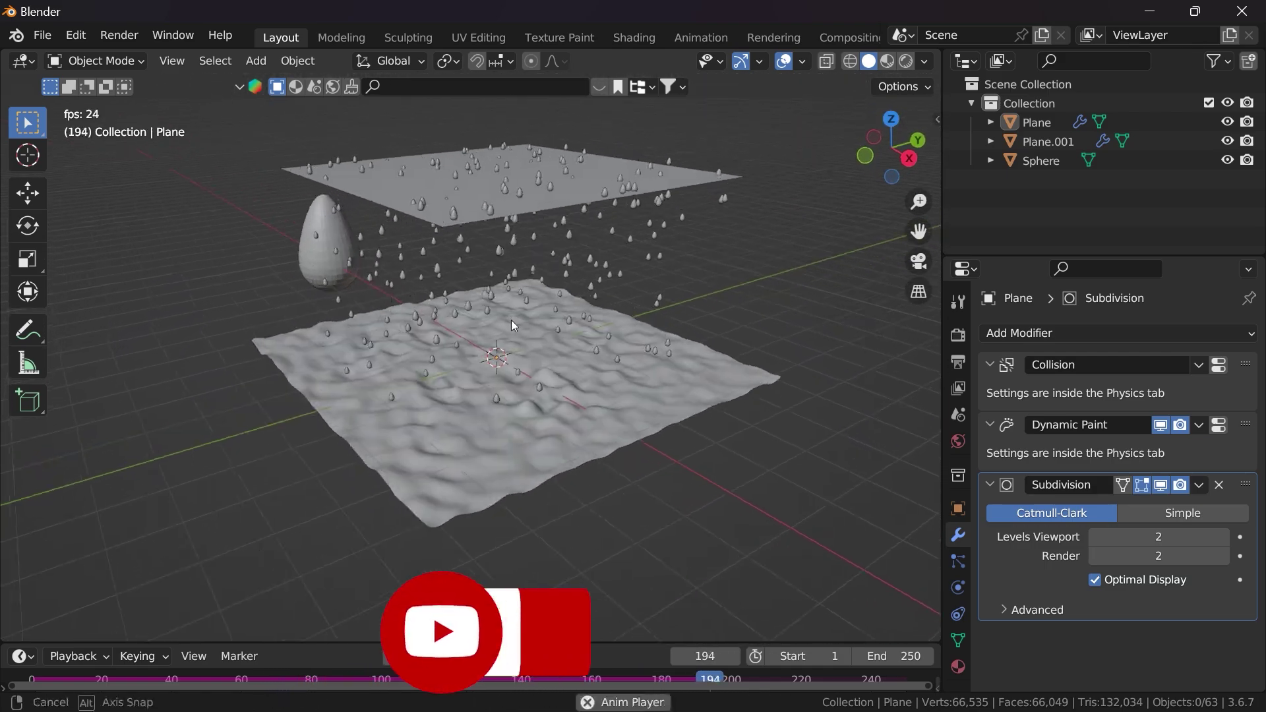